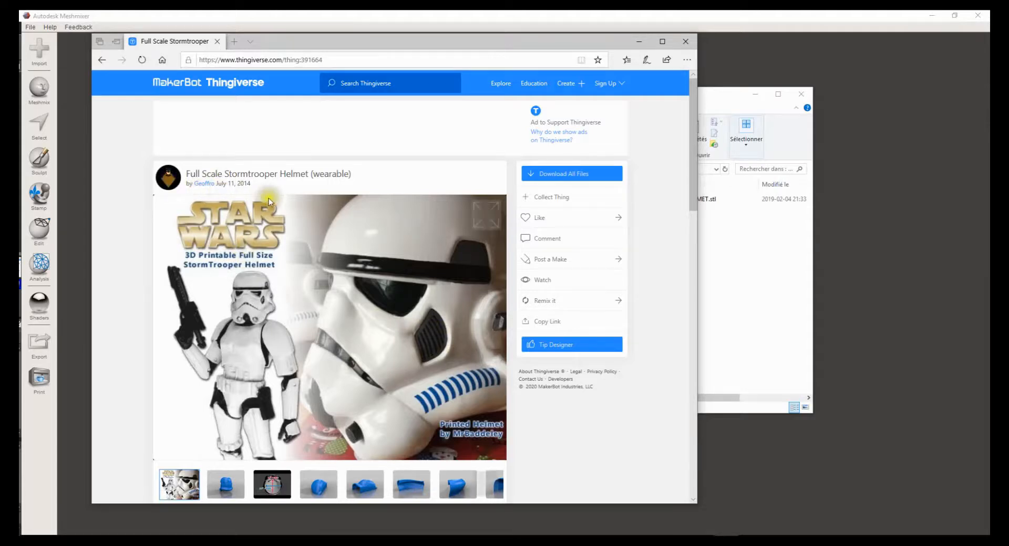
click(381, 185)
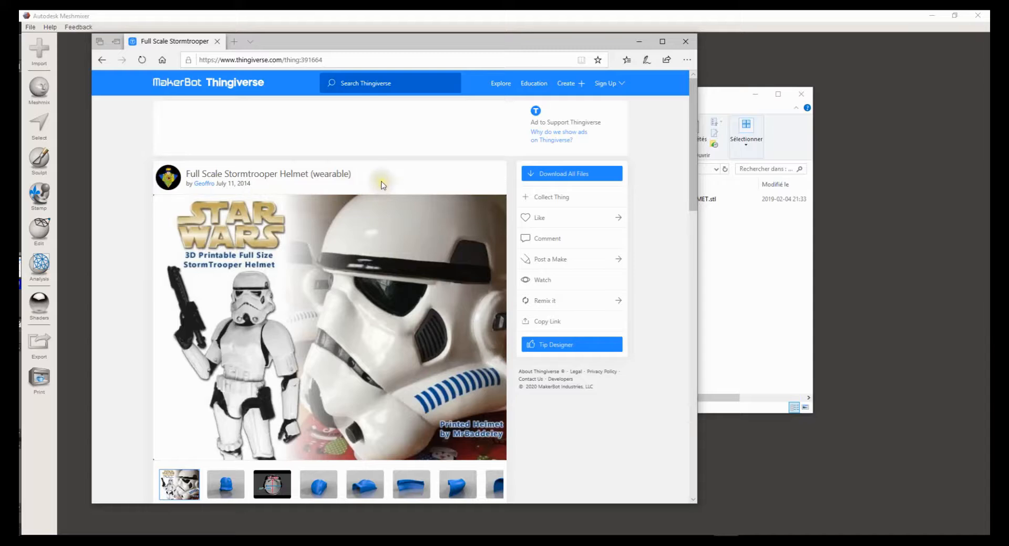
click(382, 182)
click(394, 212)
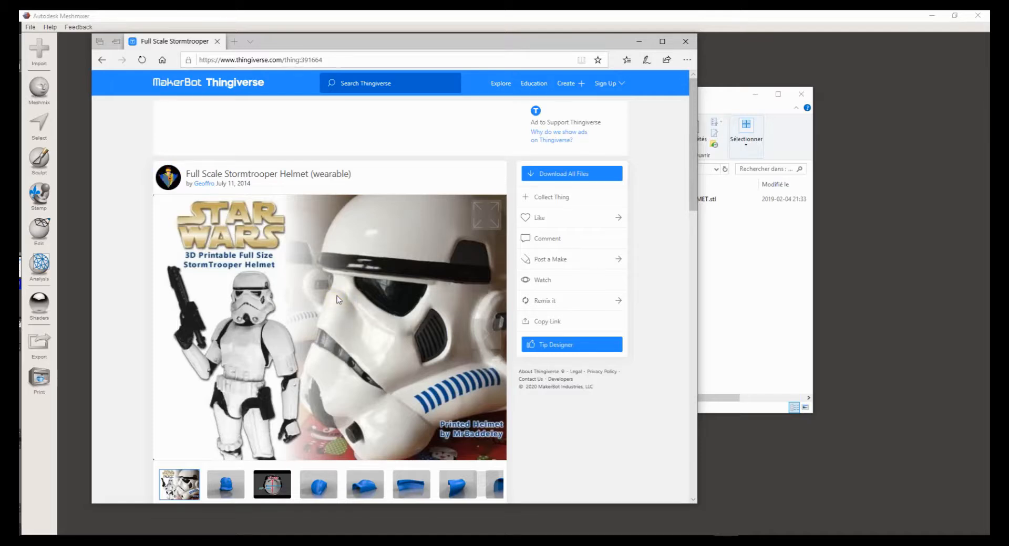
Step: Close the Thingiverse page, import TrooperHD_FULLHELMET.stl from the Demo folder into Meshmixer, and minimise the folder window
click(685, 42)
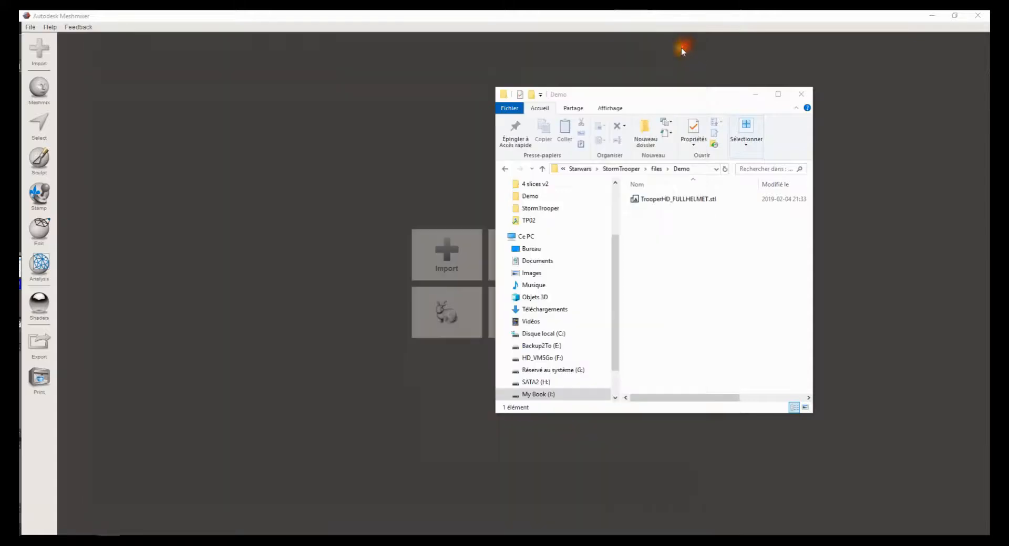
click(702, 208)
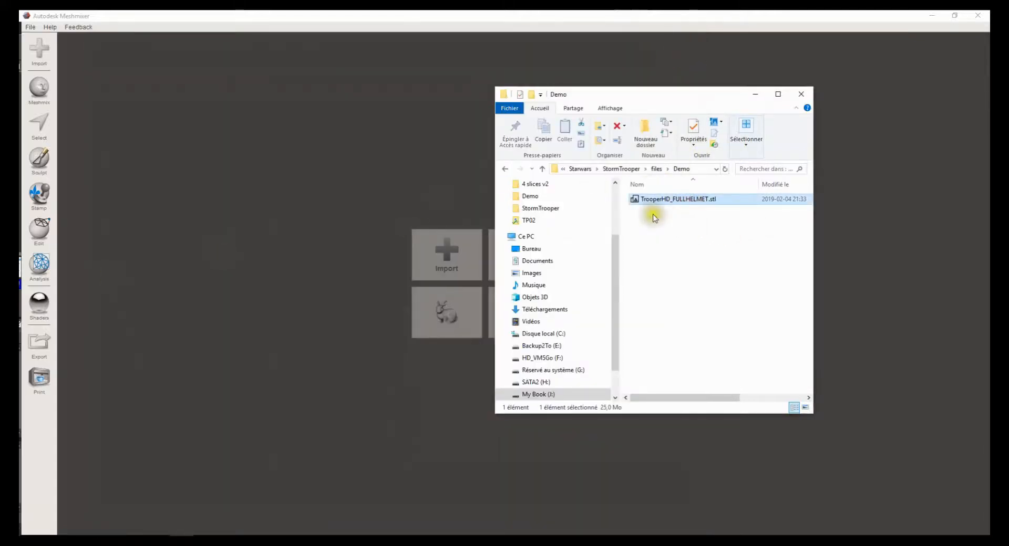
drag(669, 203, 408, 208)
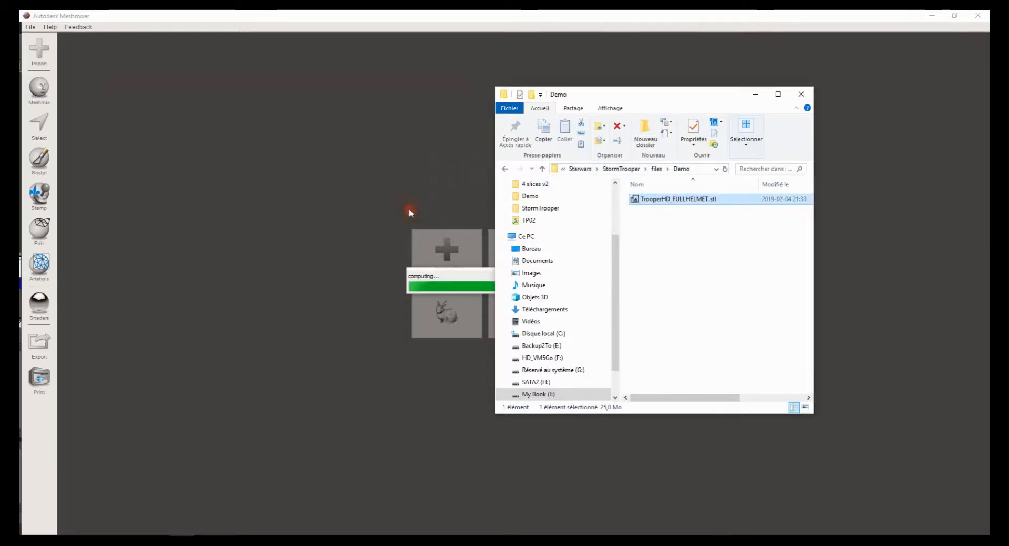
click(753, 96)
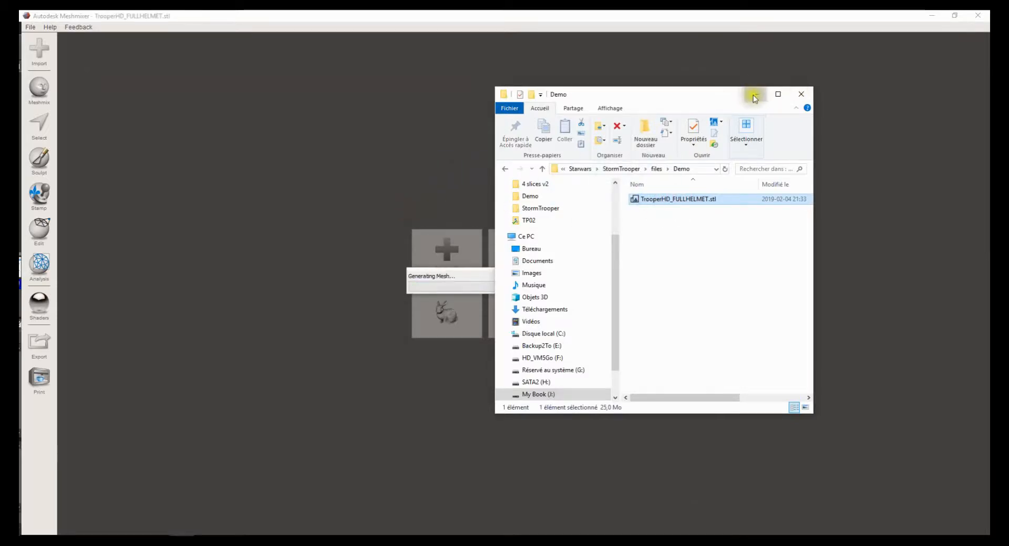
click(754, 96)
Step: Examine the imported helmet from the front, the sides and above
mouse_move(459, 215)
mouse_down()
mouse_move(588, 219)
mouse_move(547, 242)
mouse_up()
right_drag(280, 237, 313, 239)
drag(478, 272, 531, 272)
right_drag(528, 270, 699, 294)
scroll(739, 342, up, 2)
scroll(707, 333, up, 1)
right_drag(619, 270, 667, 270)
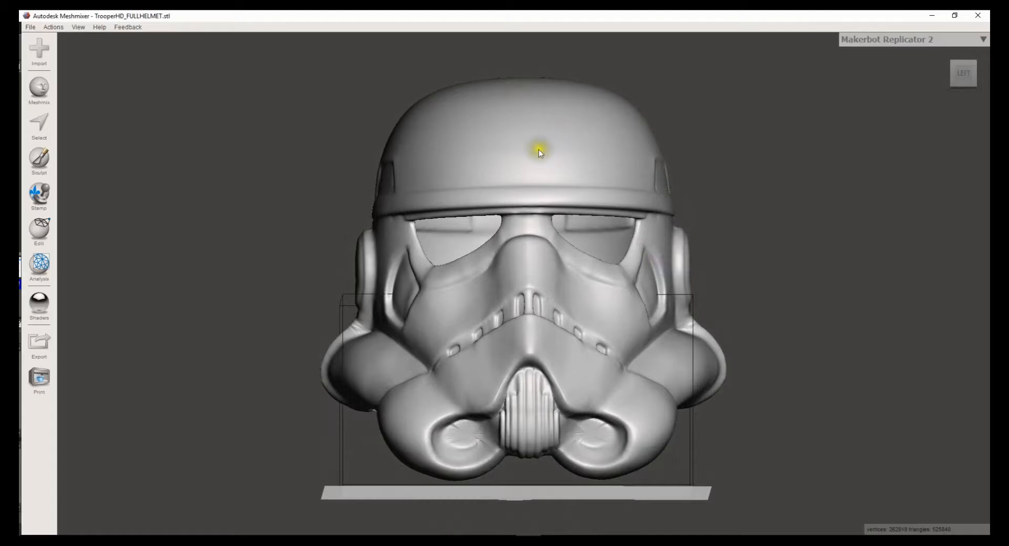
right_drag(604, 196, 472, 210)
right_drag(612, 205, 608, 267)
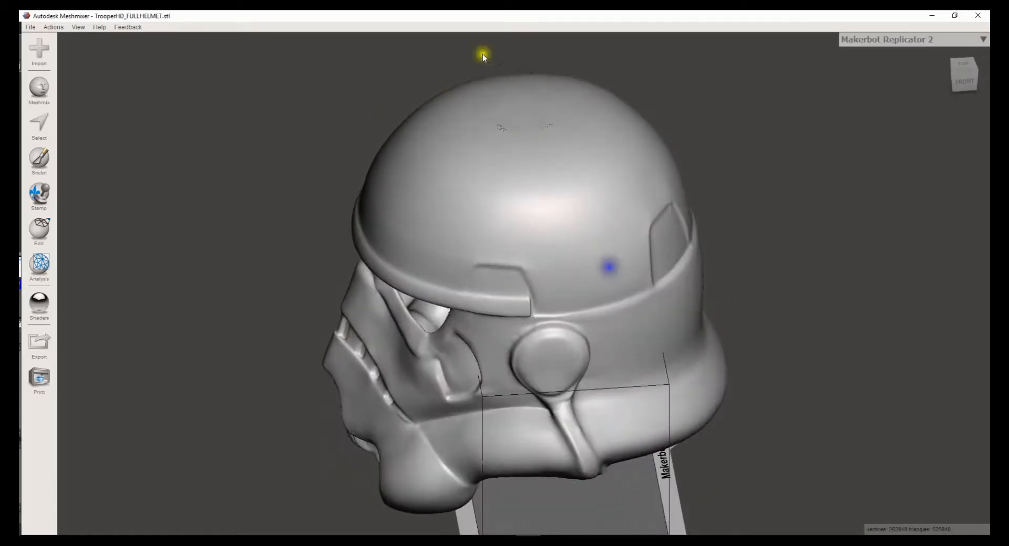
right_drag(591, 193, 678, 142)
right_drag(470, 238, 518, 247)
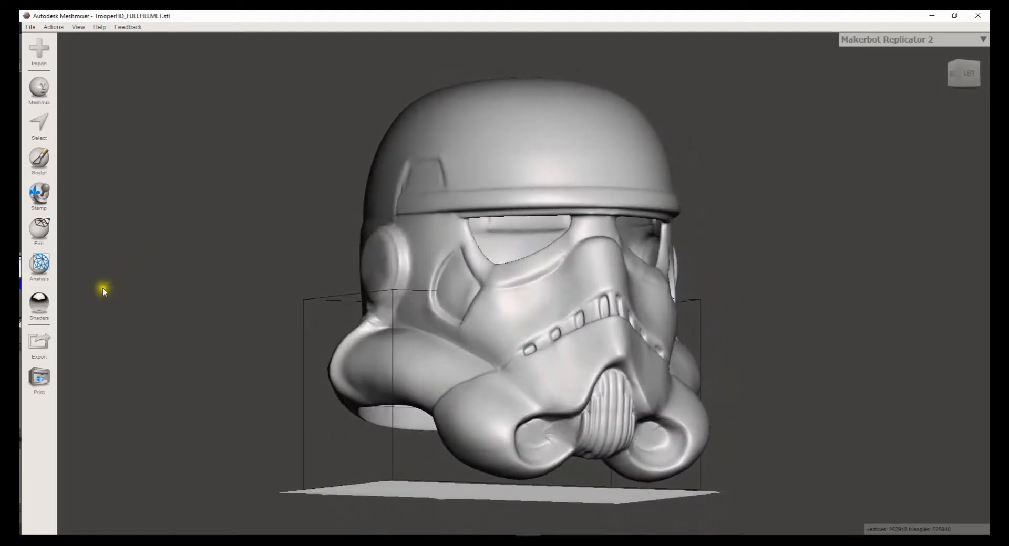
Step: Start a Plane Cut and raise the horizontal cutting plane to just beneath the helmet's brim, checking its height from front and side
click(34, 230)
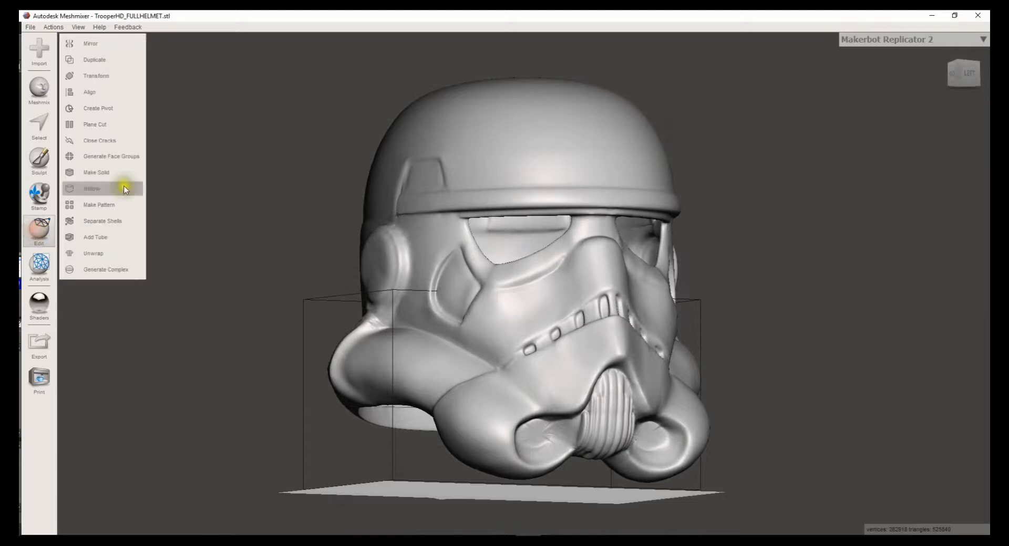
click(100, 124)
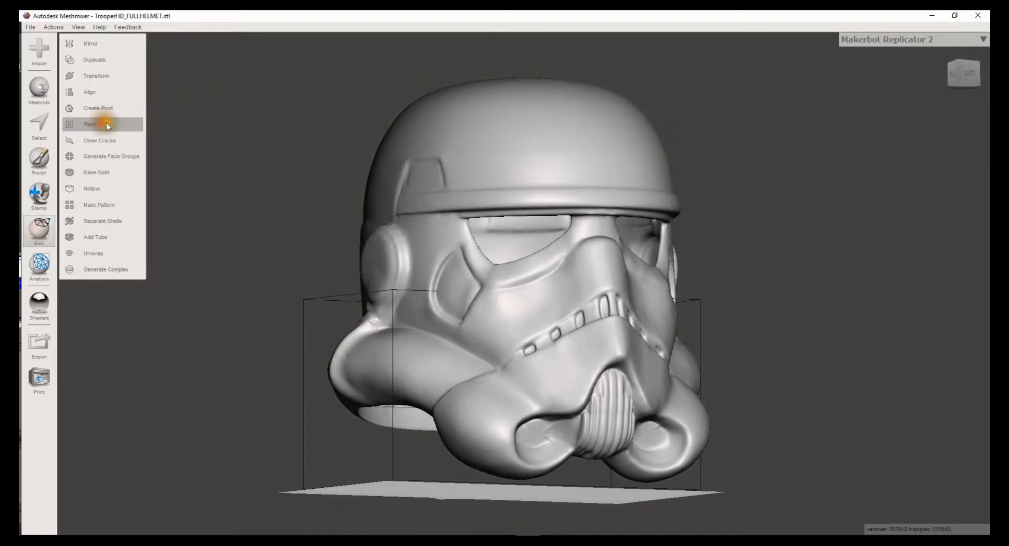
right_drag(773, 346, 720, 351)
click(520, 263)
drag(520, 262, 523, 262)
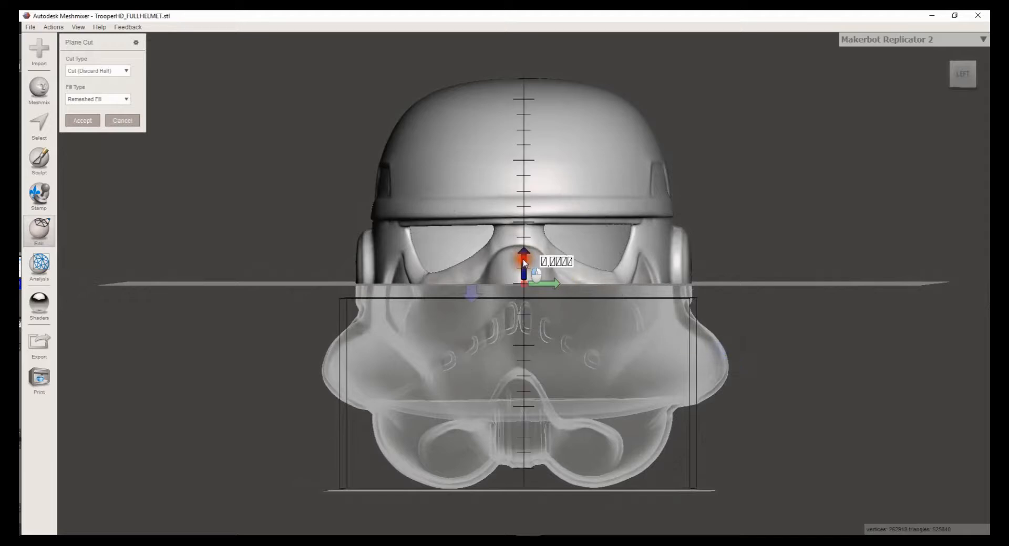
drag(523, 263, 523, 220)
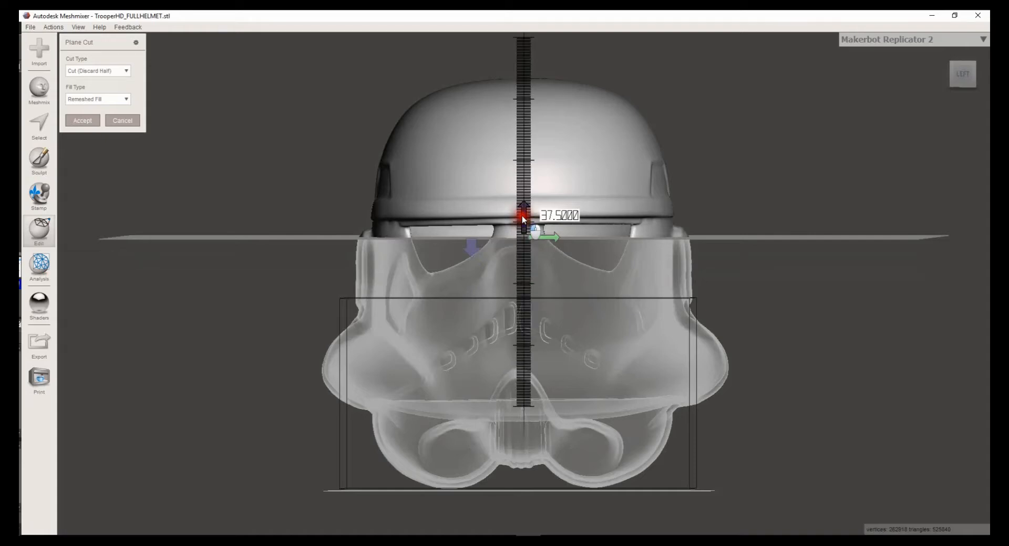
drag(525, 216, 528, 207)
right_drag(825, 319, 726, 320)
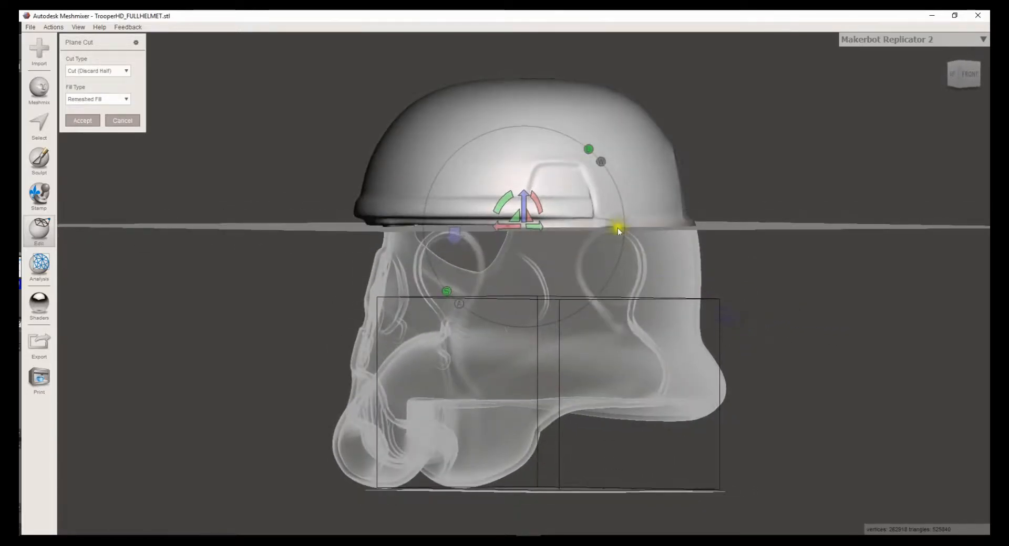
right_drag(790, 327, 890, 326)
drag(523, 203, 524, 203)
right_drag(773, 316, 471, 316)
right_drag(307, 281, 622, 284)
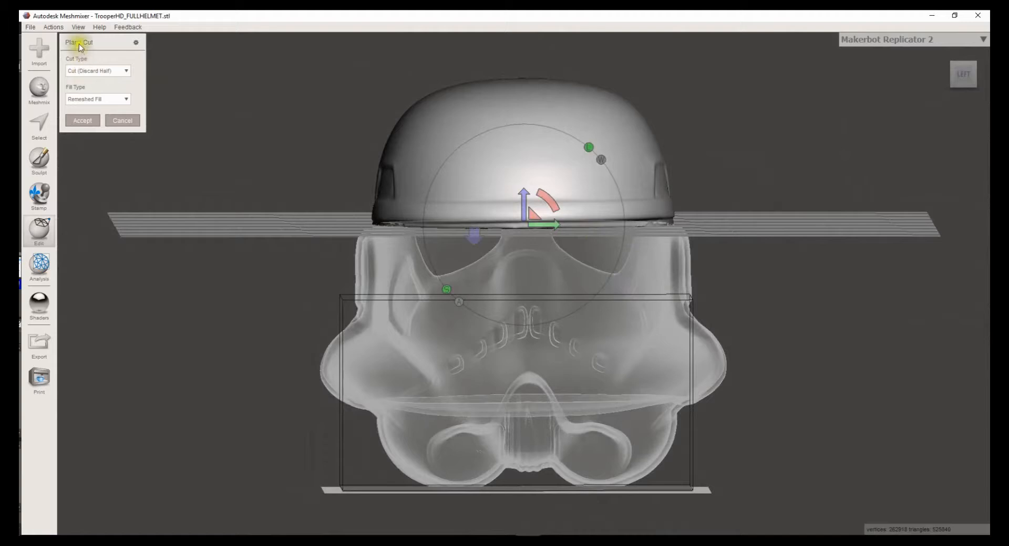
Step: Set the cut type to Slice (Keep Both) and apply the horizontal cut beneath the brim
click(100, 71)
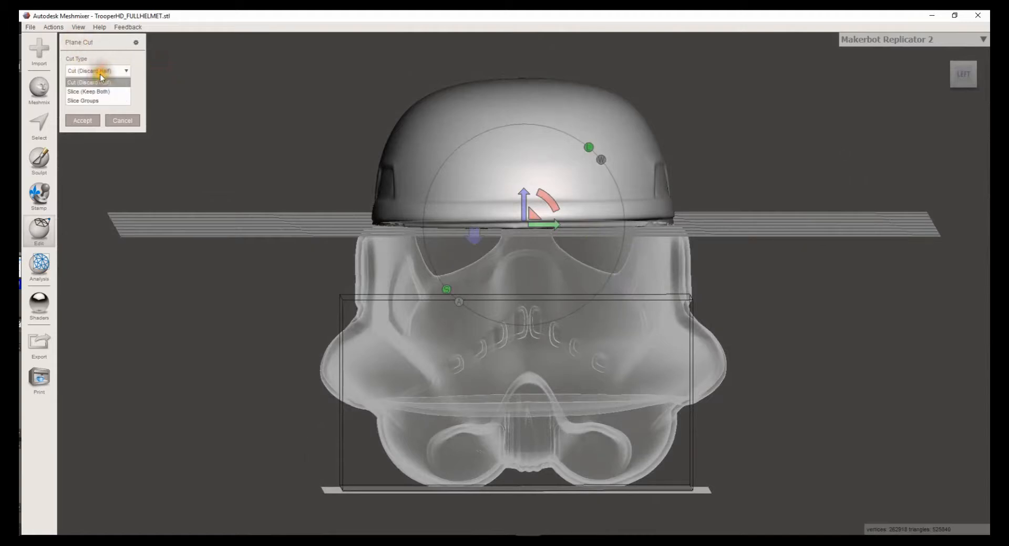
click(90, 92)
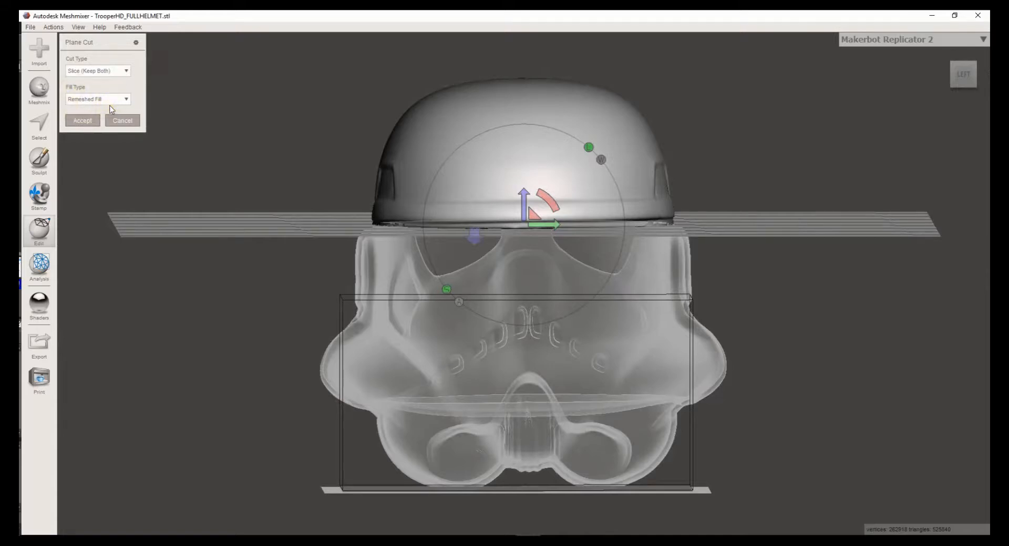
click(83, 120)
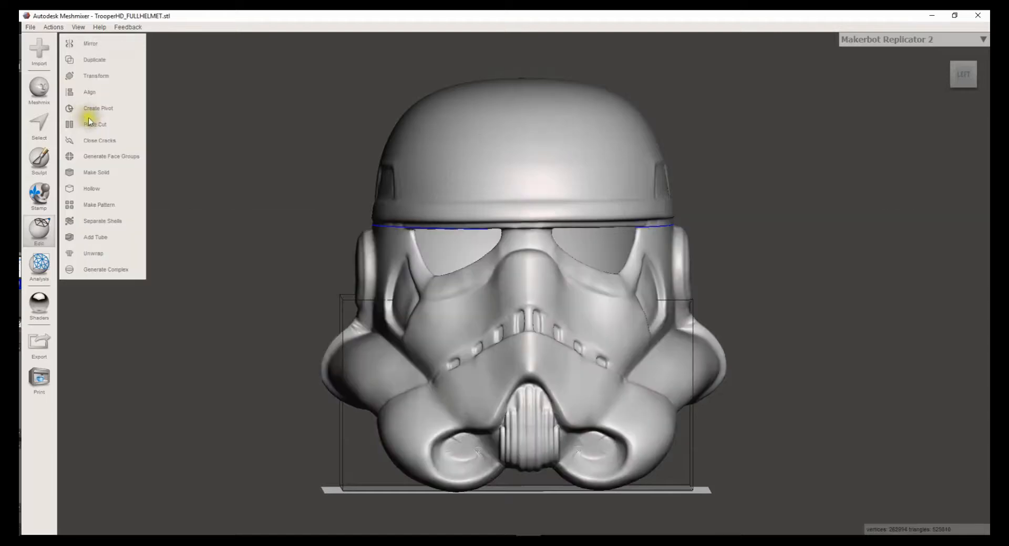
Step: Start a second Plane Cut, rotate the plane to vertical and shift it backward to just behind the ear pieces
right_drag(847, 286, 812, 285)
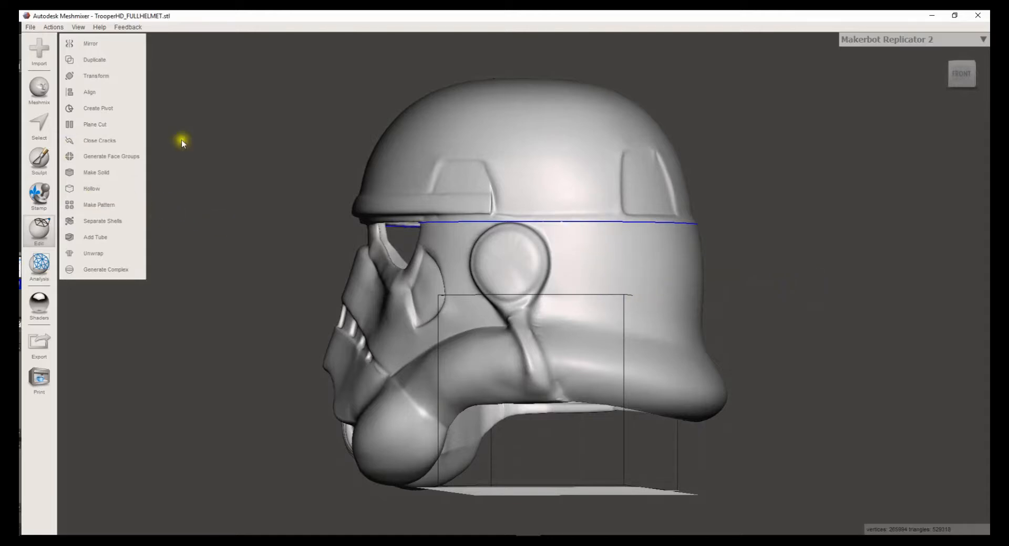
click(102, 124)
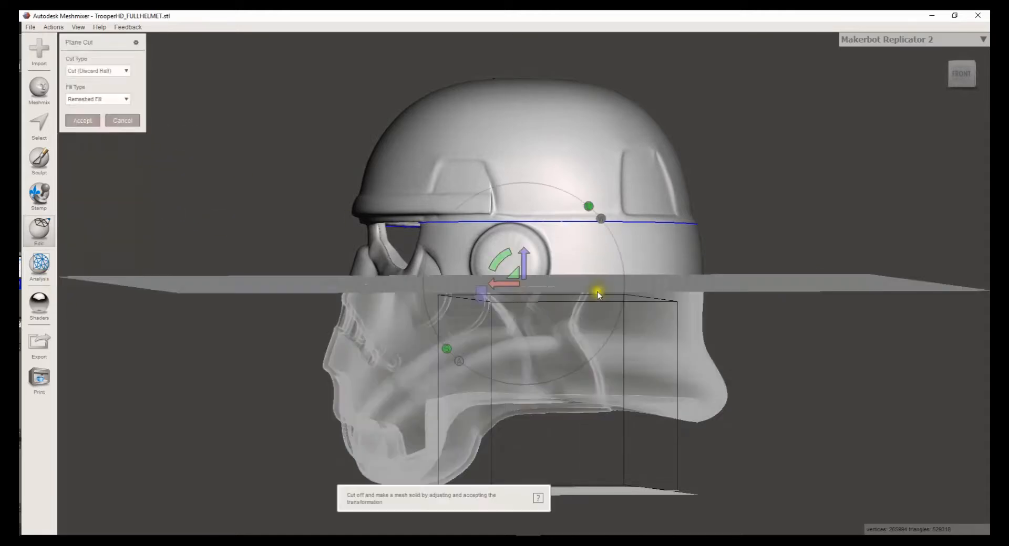
drag(512, 258, 623, 180)
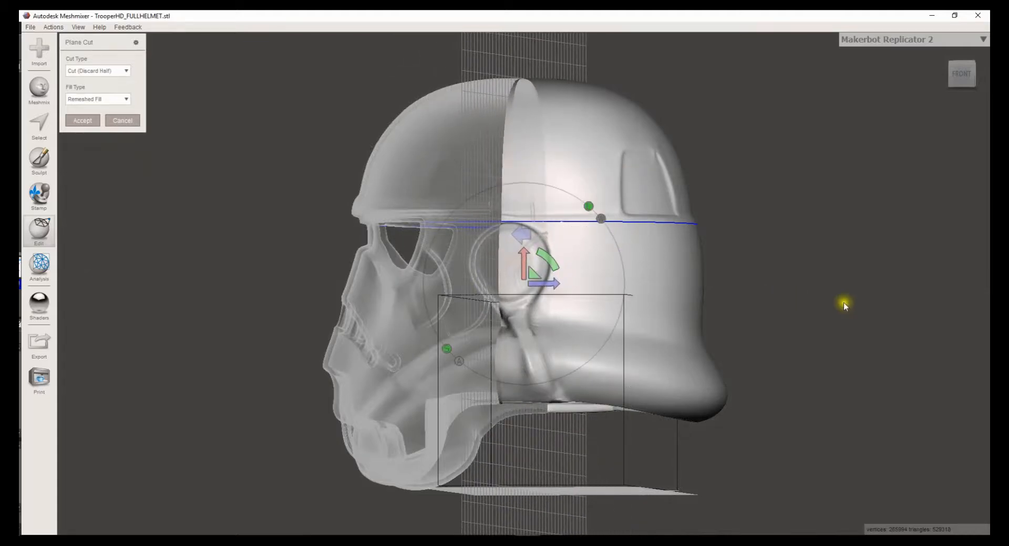
right_drag(836, 324, 810, 324)
drag(537, 283, 620, 286)
right_drag(725, 259, 669, 278)
right_drag(683, 331, 823, 327)
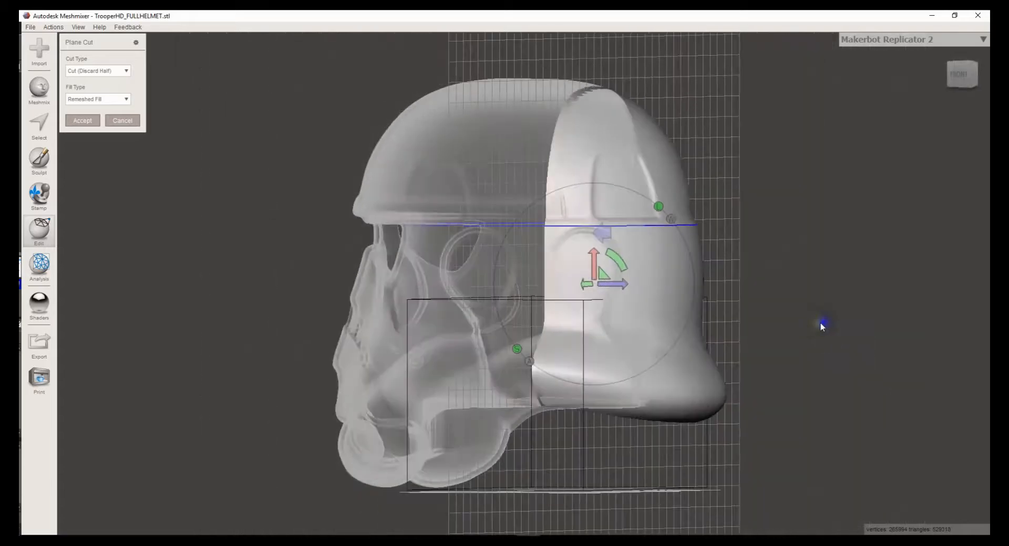
Step: Set the cut type to Slice (Keep Both) and apply the vertical cut behind the ears
click(85, 69)
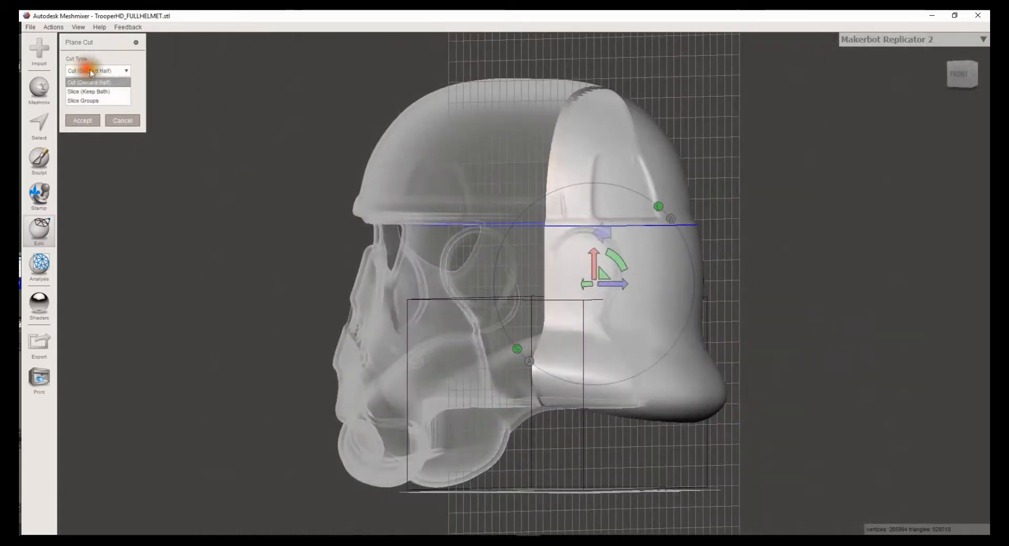
click(94, 92)
click(80, 123)
Step: Slice the helmet with a third, diagonal Plane Cut from below the eyes down to behind the chin, using Slice (Keep Both)
right_drag(176, 210, 669, 296)
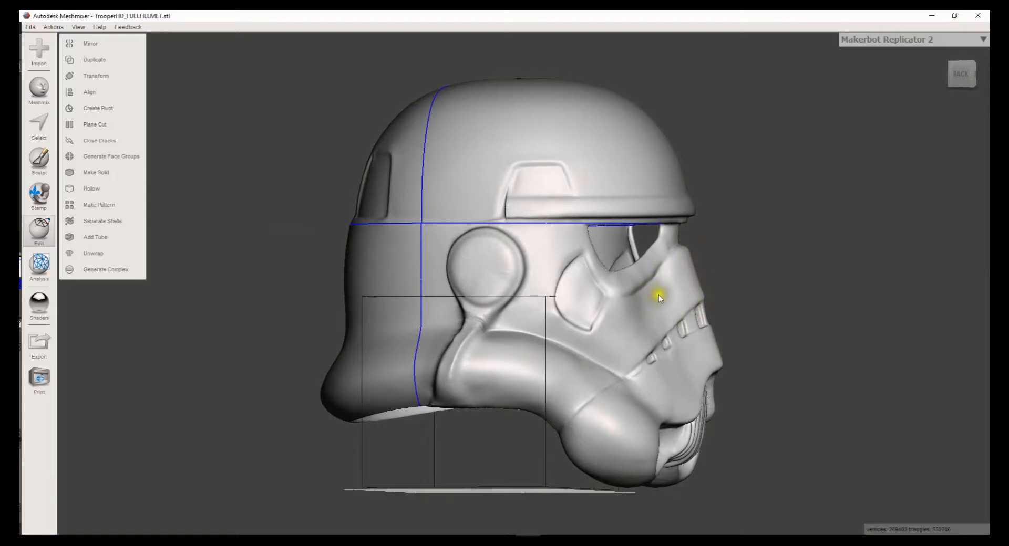
mouse_move(739, 286)
right_down()
mouse_move(615, 321)
mouse_move(386, 277)
mouse_move(692, 310)
mouse_move(747, 282)
right_up()
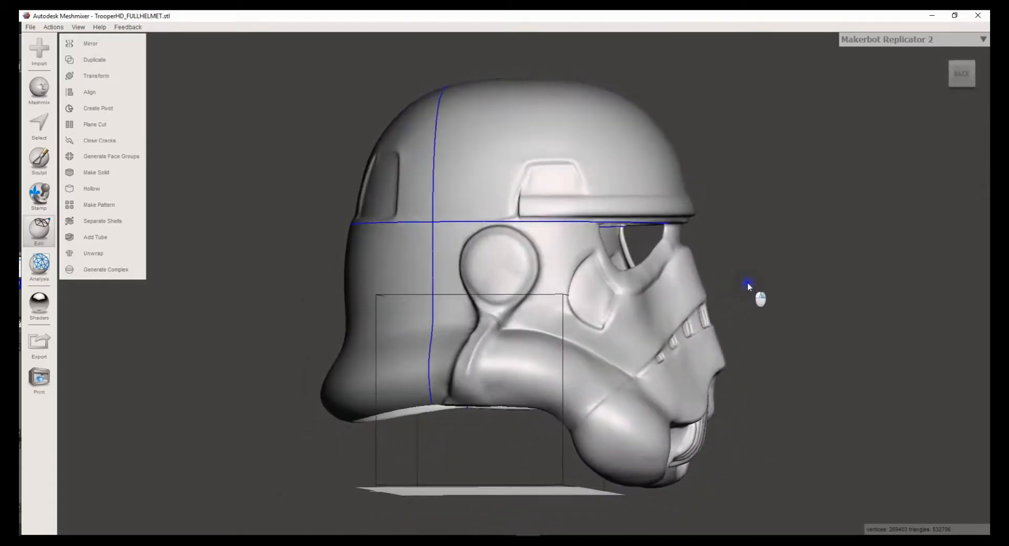
click(90, 124)
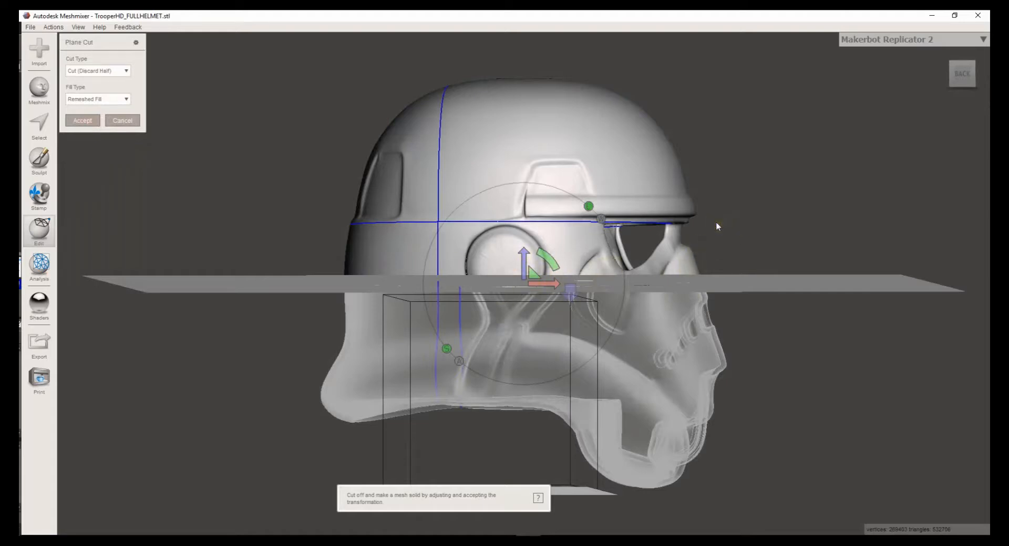
drag(728, 227, 551, 458)
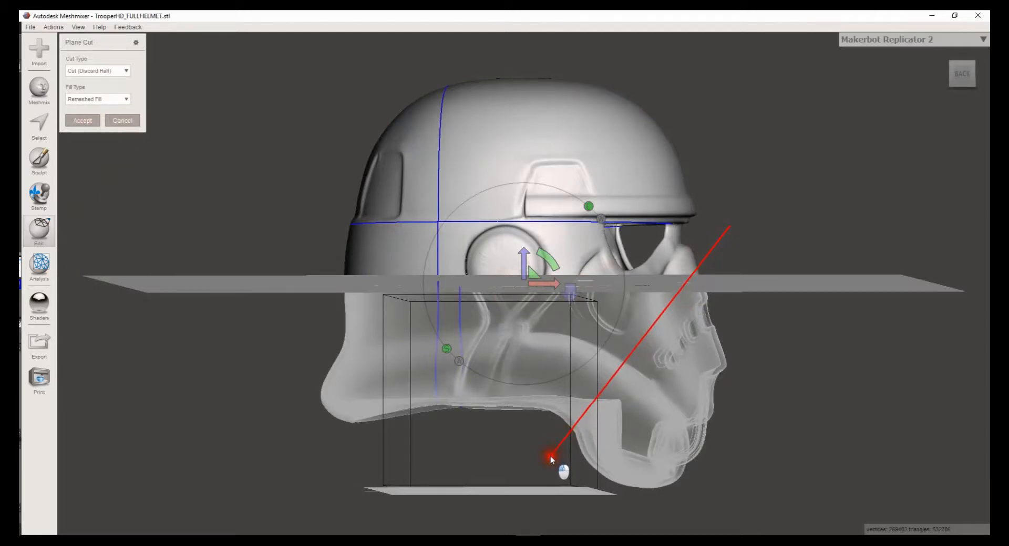
drag(550, 455, 547, 455)
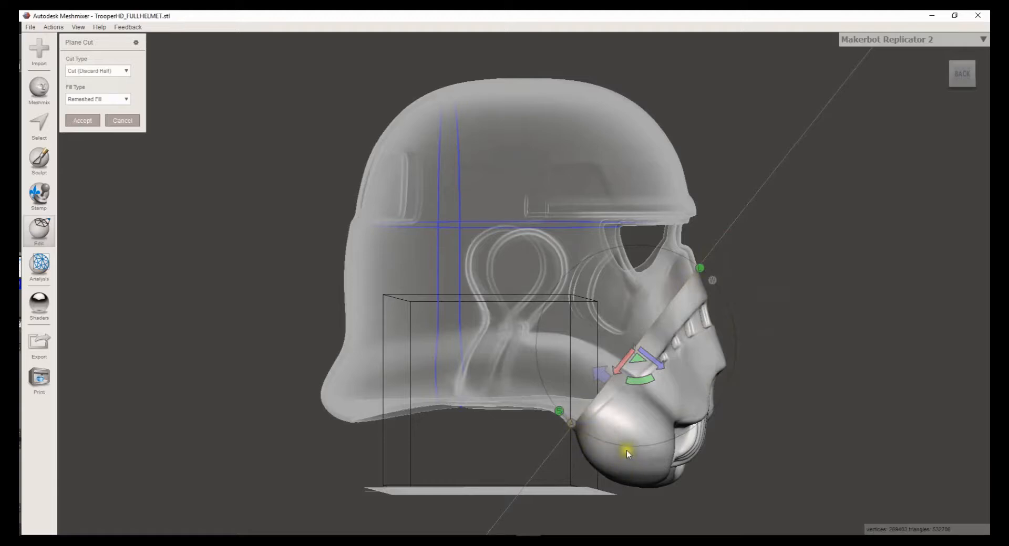
right_drag(771, 277, 818, 292)
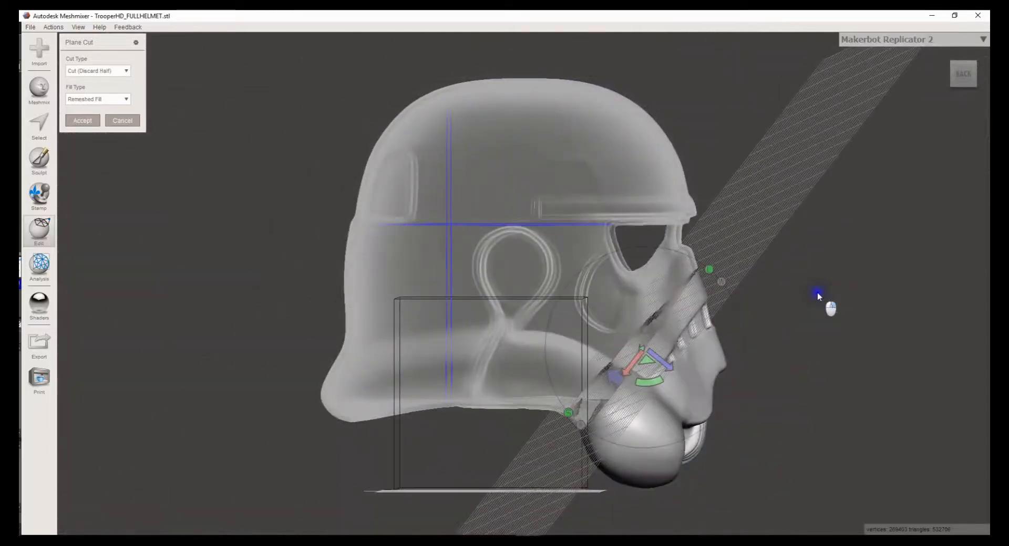
click(95, 71)
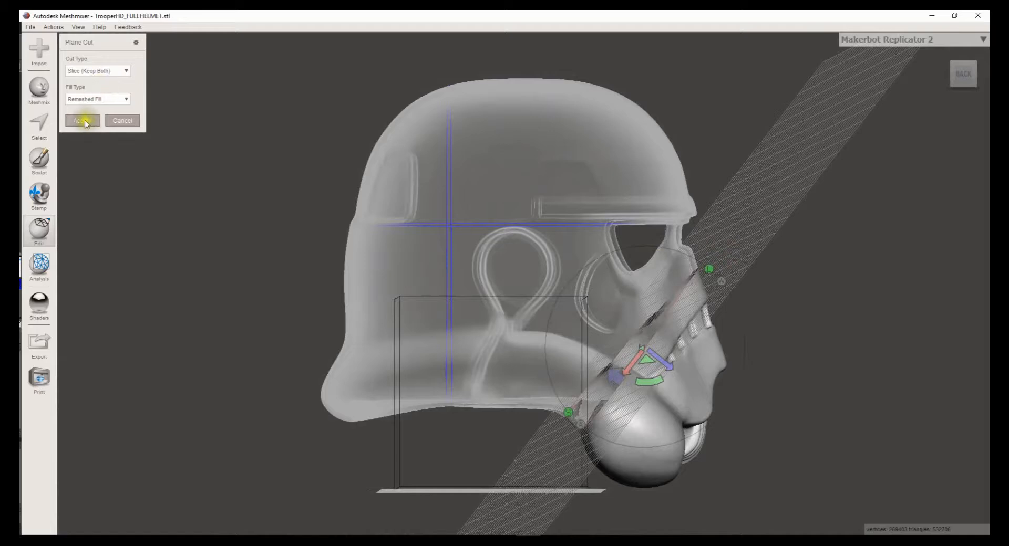
Step: Examine the cut lines around the helmet from the front and sides
right_drag(804, 243, 593, 255)
right_drag(423, 293, 480, 299)
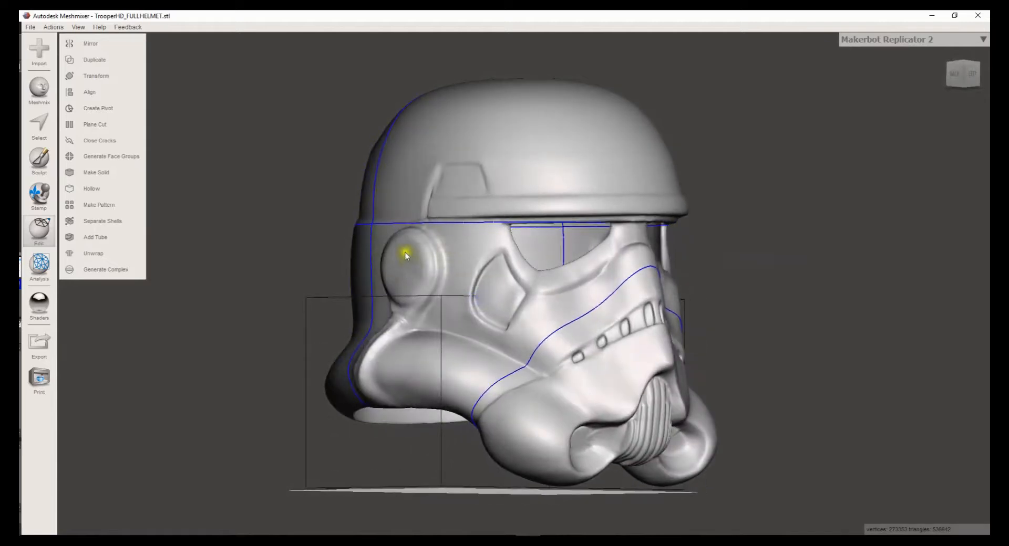
right_drag(637, 259, 486, 266)
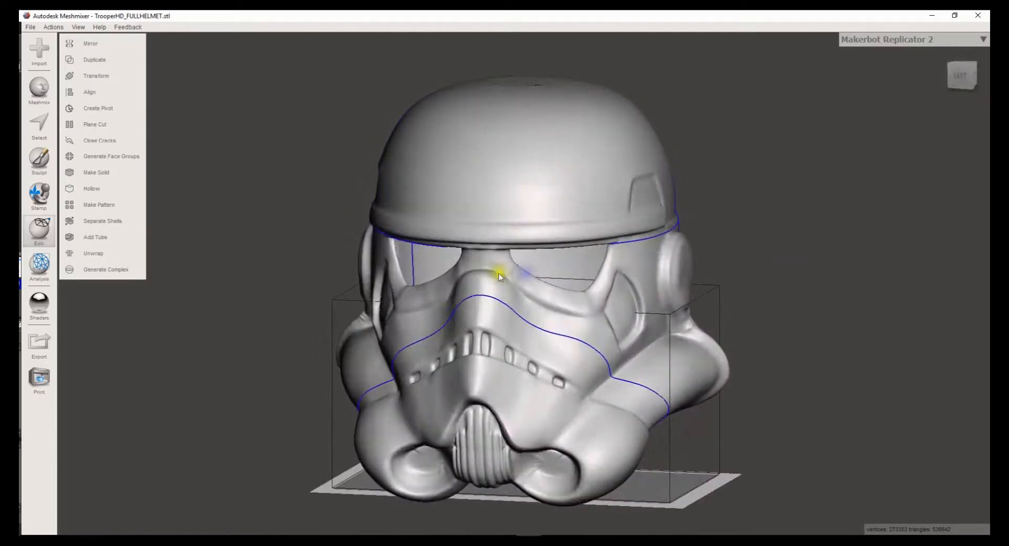
right_drag(588, 332, 666, 336)
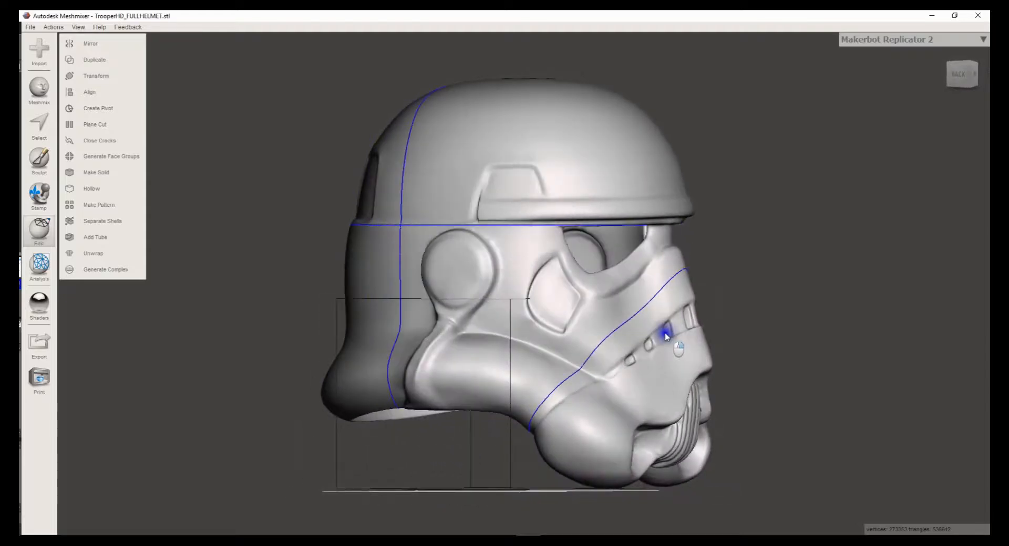
right_drag(745, 298, 668, 307)
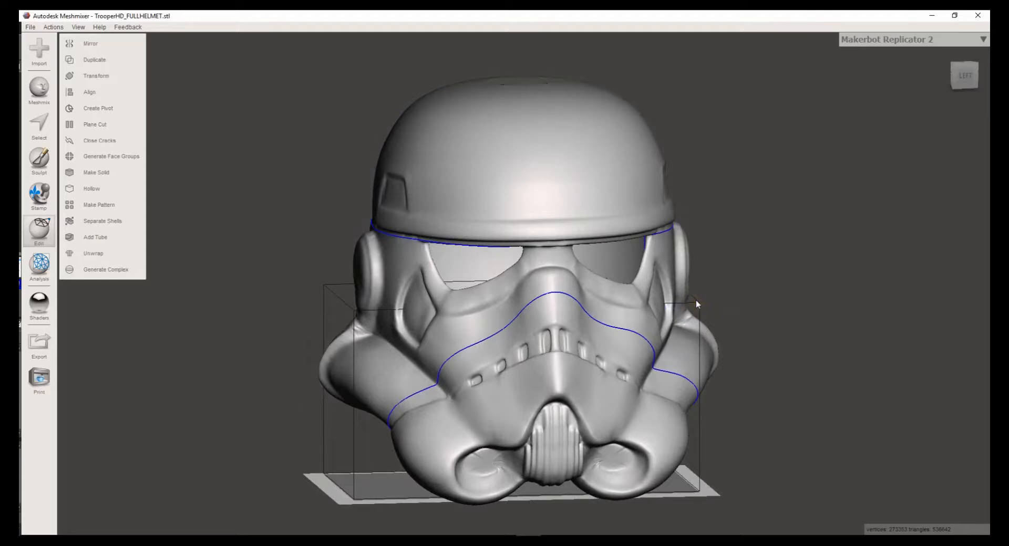
right_drag(704, 267, 745, 256)
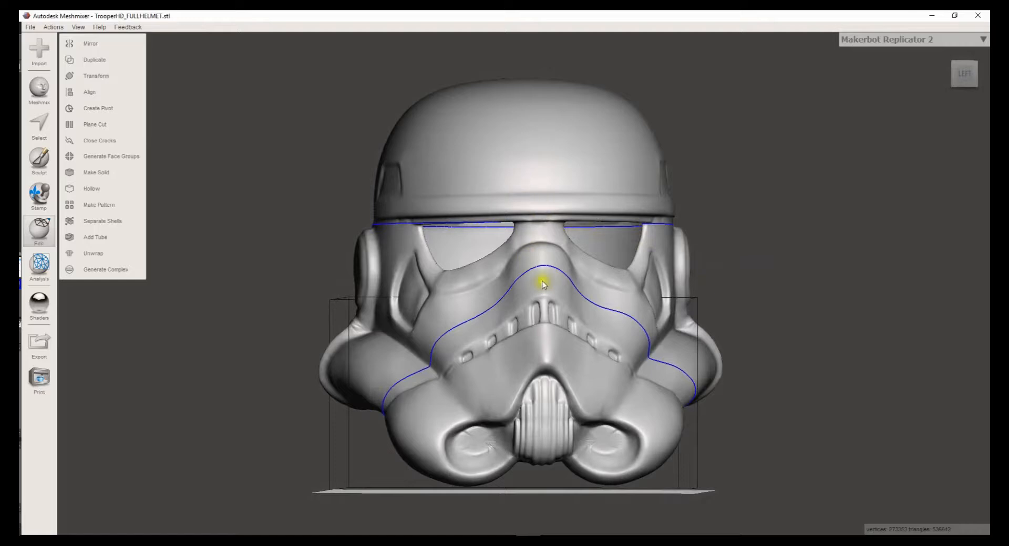
Step: Start a fourth Plane Cut, rotate the plane to vertical and align it with the centre line of the face
right_drag(659, 288, 466, 322)
right_drag(757, 363, 838, 352)
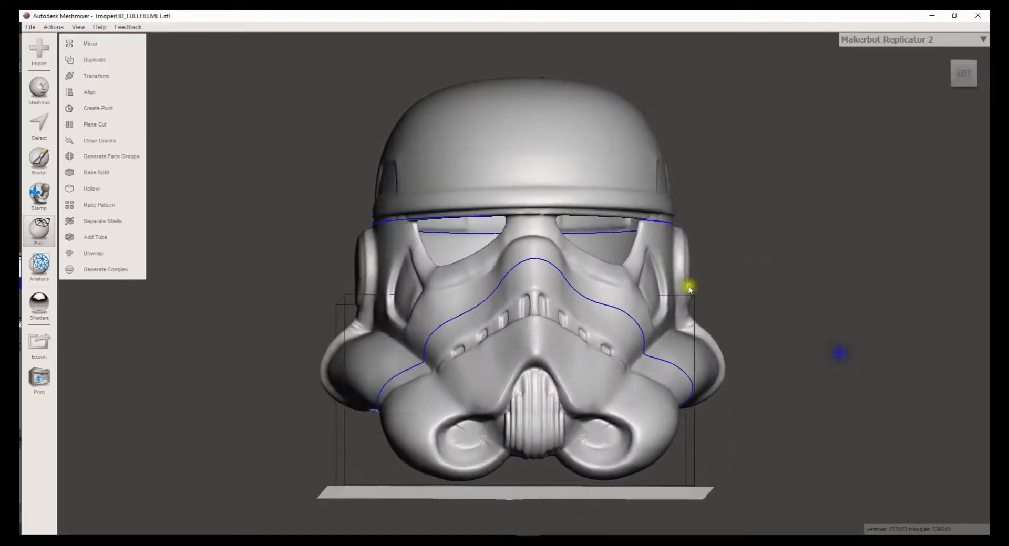
click(100, 123)
drag(553, 262, 629, 386)
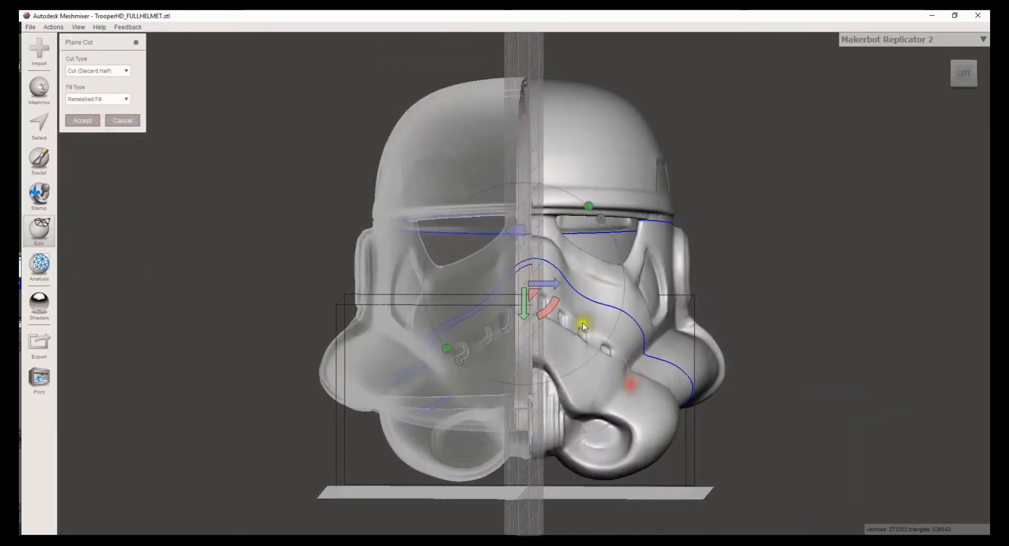
drag(548, 290, 556, 285)
right_drag(605, 287, 613, 289)
scroll(614, 289, up, 5)
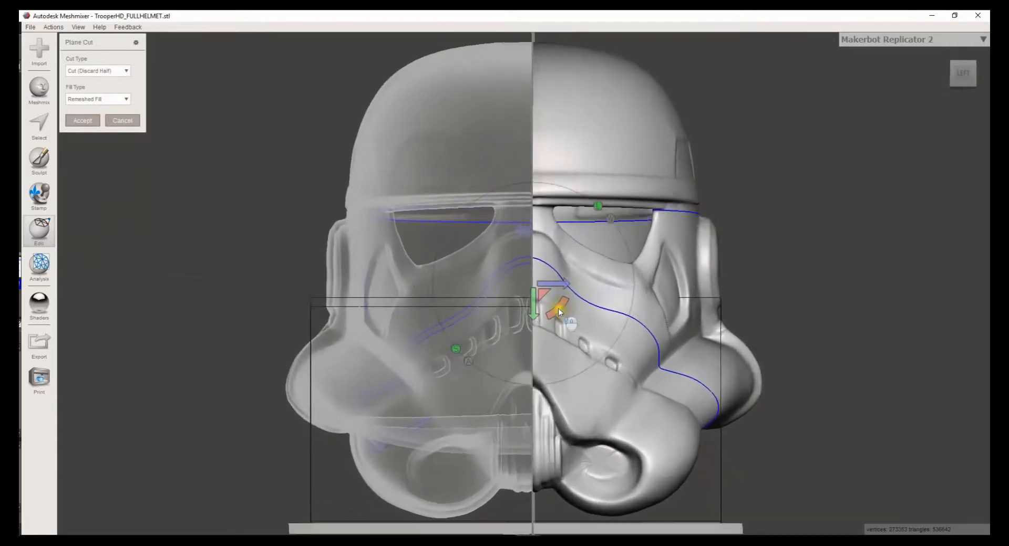
right_drag(571, 341, 522, 326)
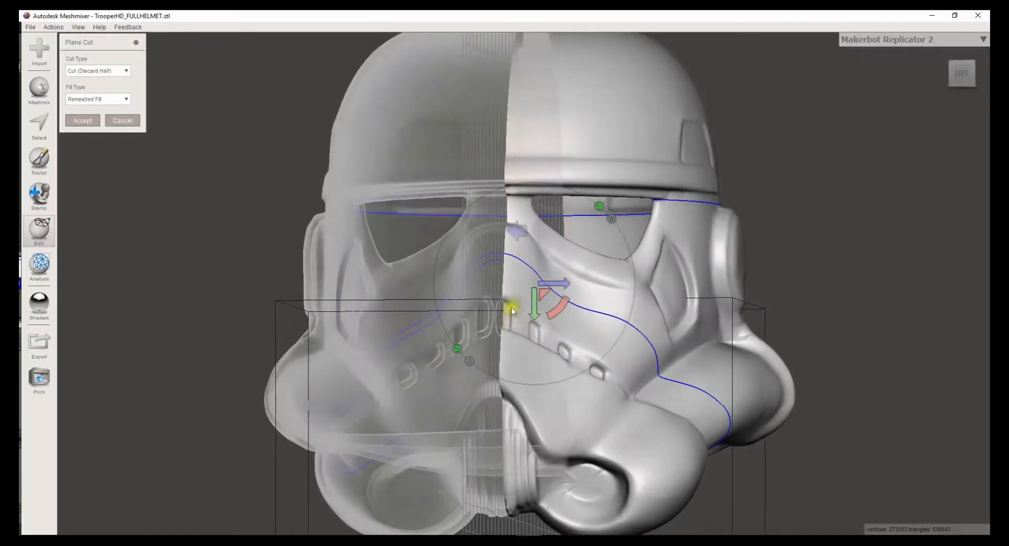
right_drag(528, 354, 548, 328)
drag(557, 282, 553, 284)
right_drag(569, 318, 546, 348)
Step: Try the centre cut with Slice (Keep Both) and undo it after checking the seam from the front
click(103, 77)
click(100, 84)
click(83, 121)
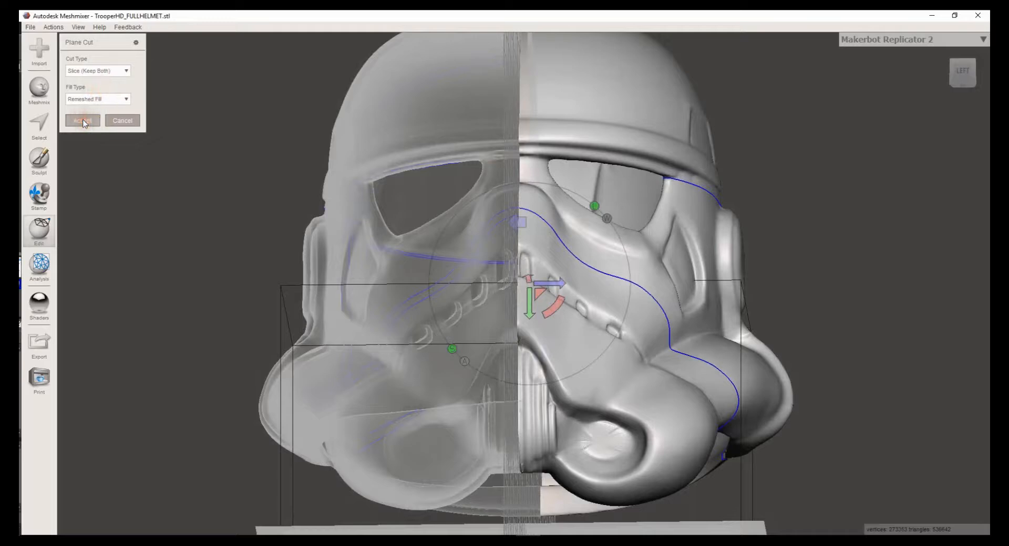
right_drag(207, 144, 209, 164)
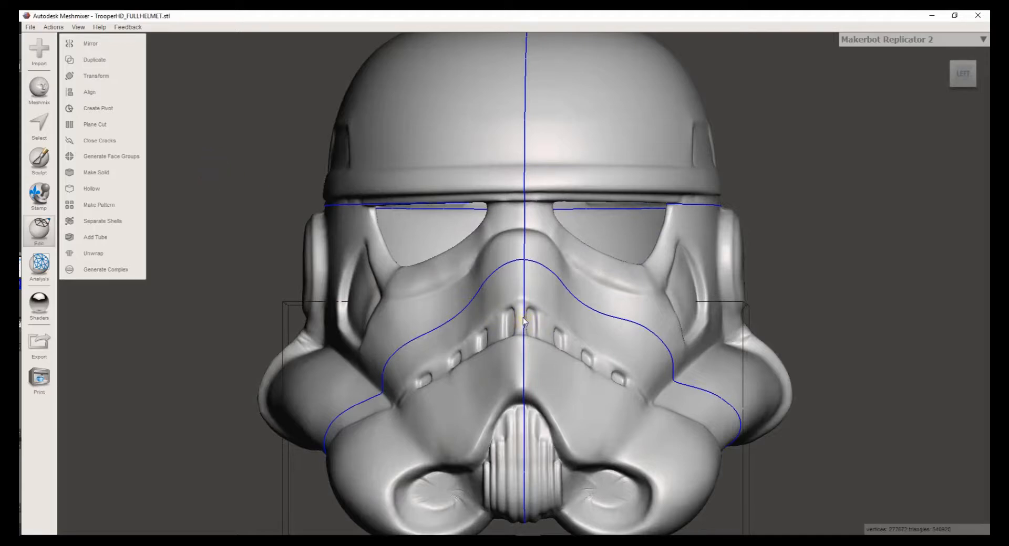
key(ctrl+z)
Step: Fine-tune the vertical plane on the face's centre line and apply it as Slice (Keep Both), splitting the helmet lengthwise
drag(550, 286, 550, 286)
click(92, 71)
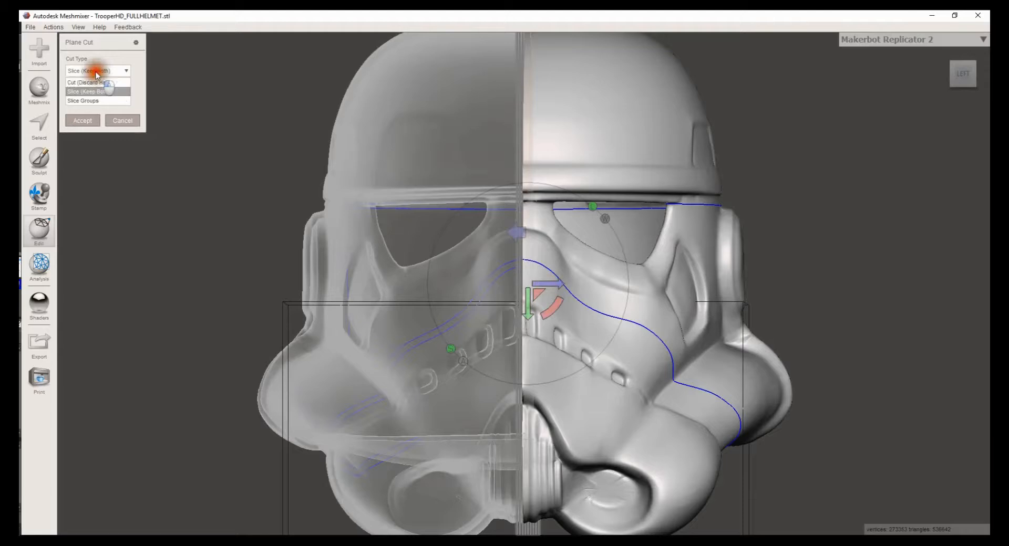
click(94, 115)
click(85, 120)
click(118, 153)
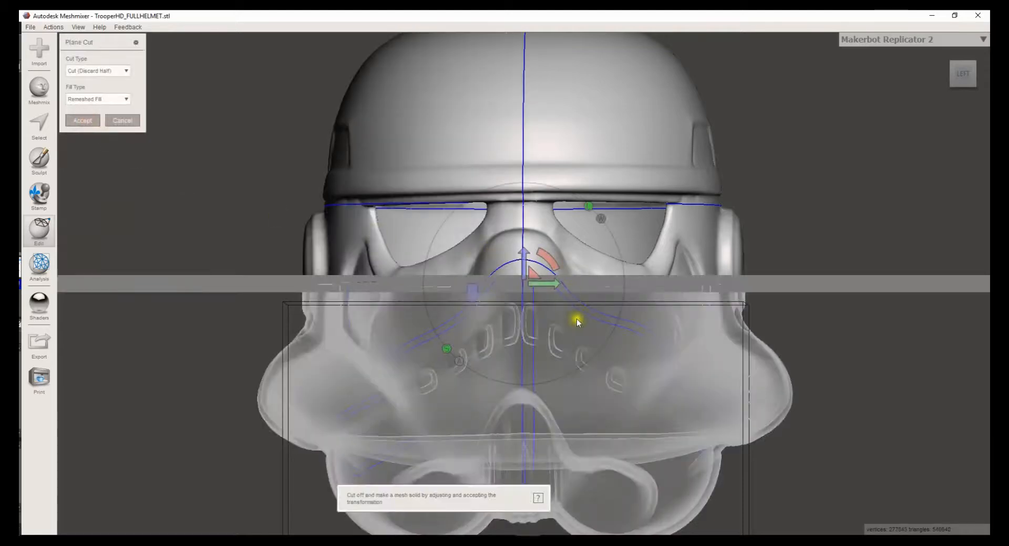
click(121, 121)
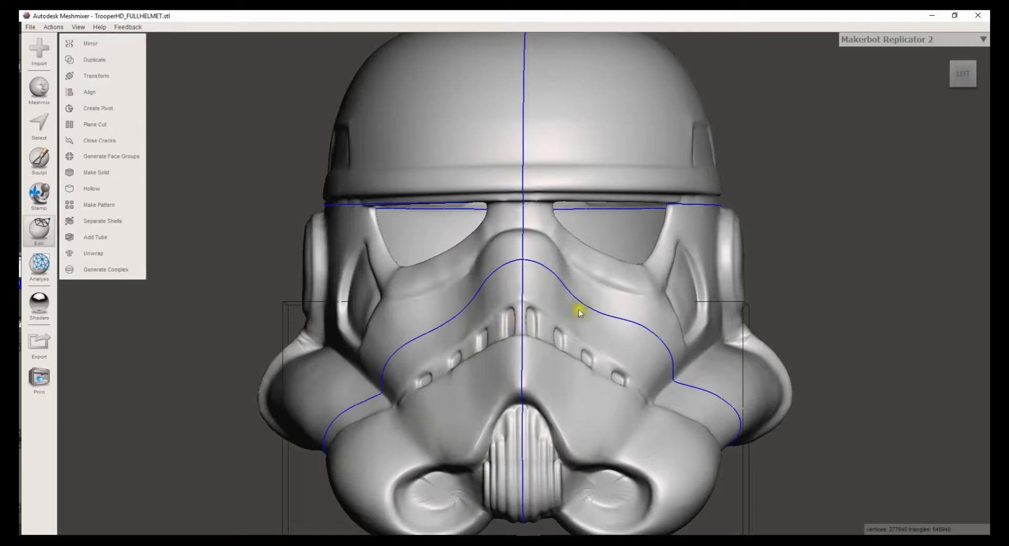
Step: Separate the sliced helmet into individual objects with Separate Shells
mouse_move(804, 338)
right_down()
mouse_move(632, 340)
mouse_move(806, 354)
mouse_move(874, 332)
mouse_move(777, 334)
mouse_move(806, 344)
mouse_move(702, 342)
mouse_move(803, 344)
right_up()
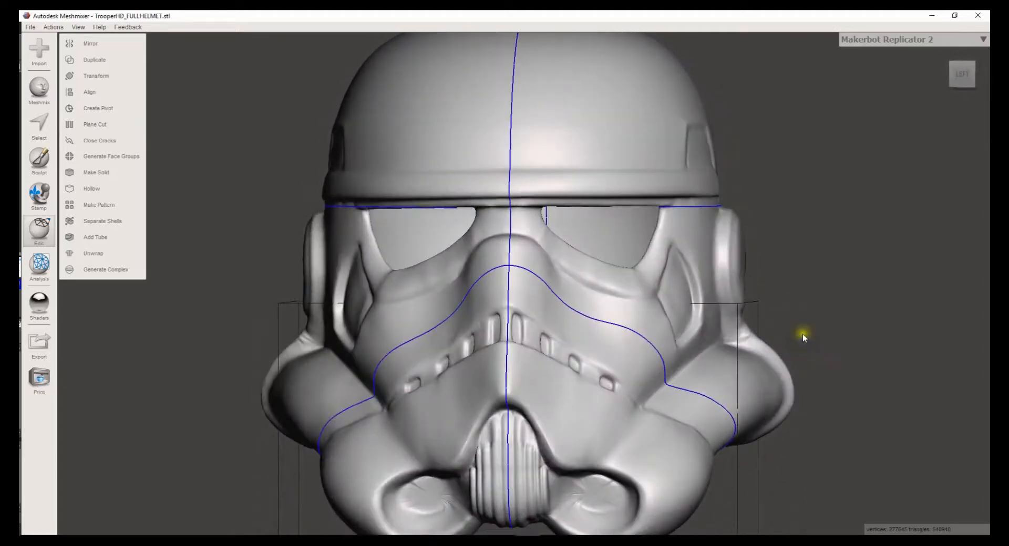
click(107, 225)
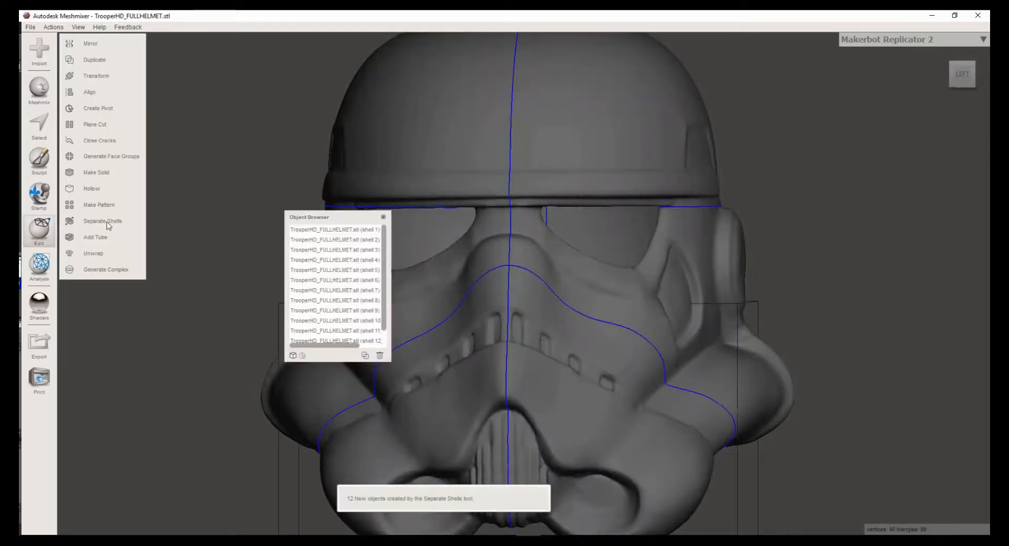
right_drag(606, 332, 648, 301)
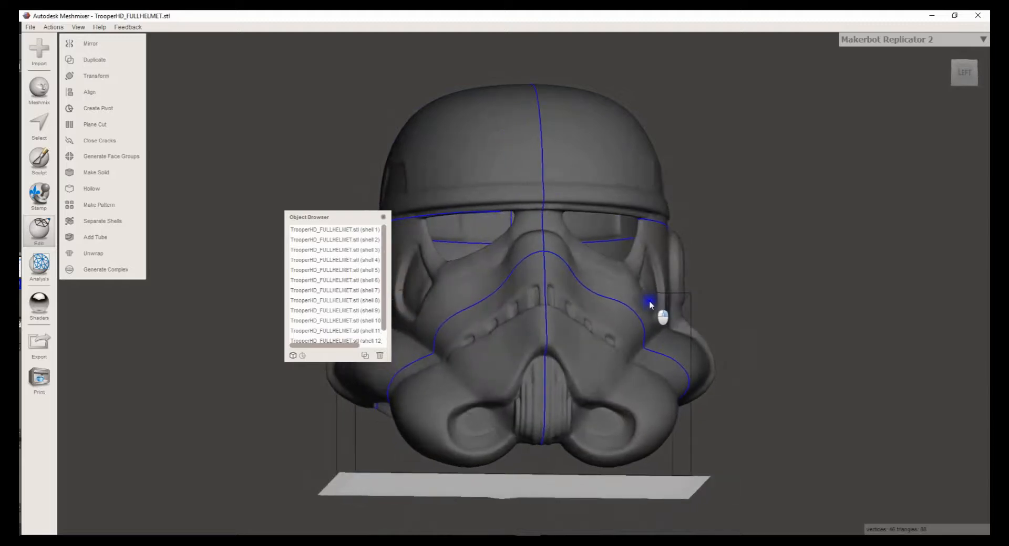
Step: Select both halves of the lower front mouth piece and export them together as an ASCII STL named Front
click(480, 321)
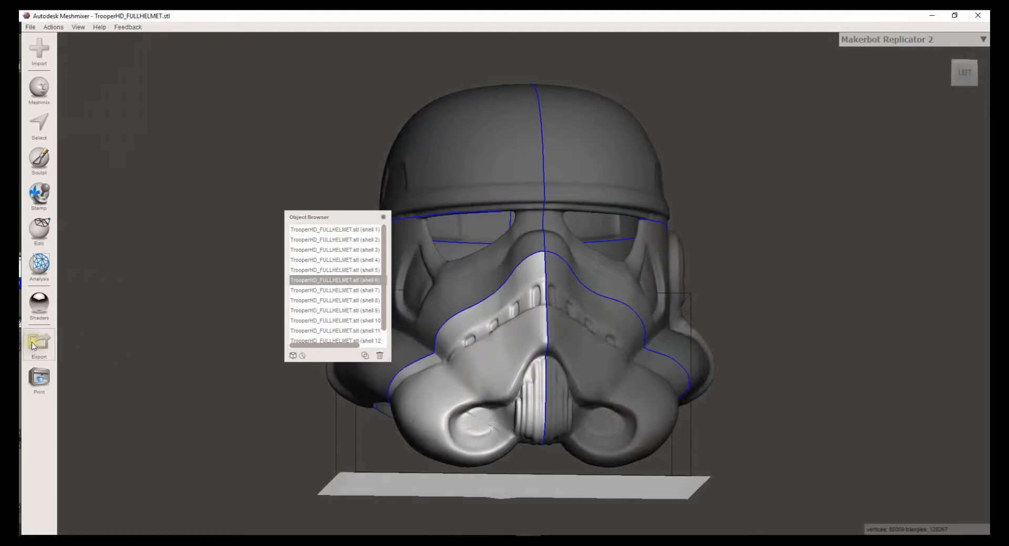
click(597, 344)
click(506, 334)
click(588, 340)
click(483, 323)
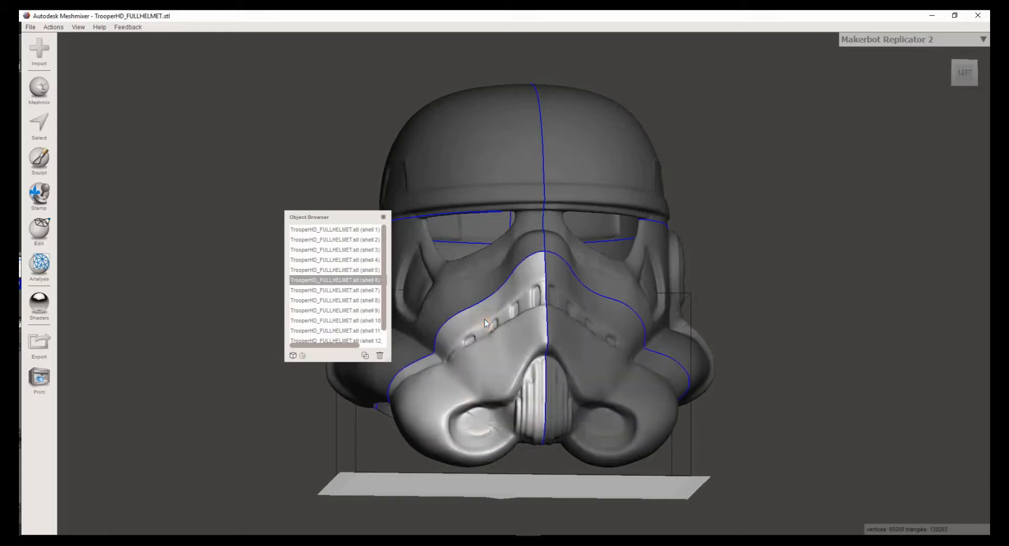
shift+click(614, 345)
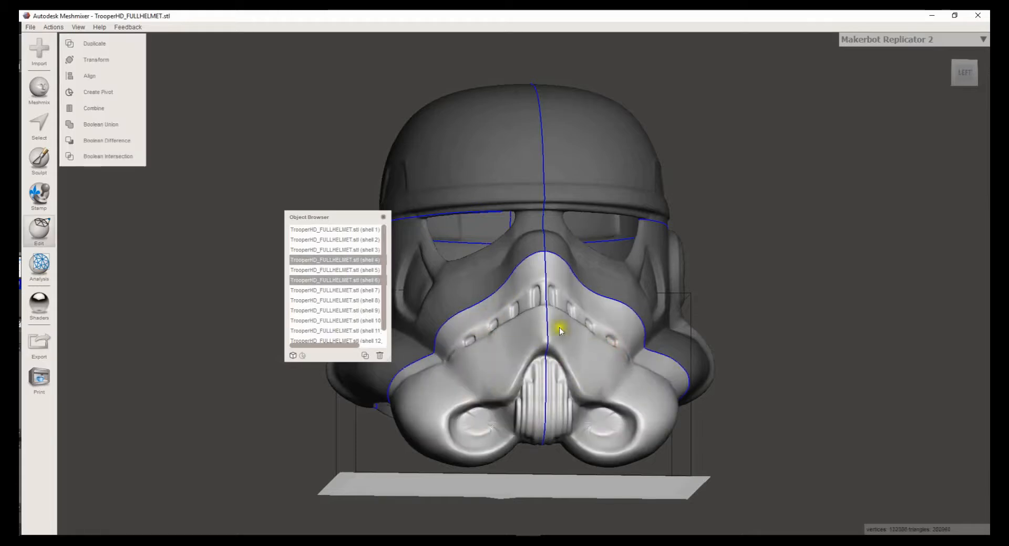
click(39, 346)
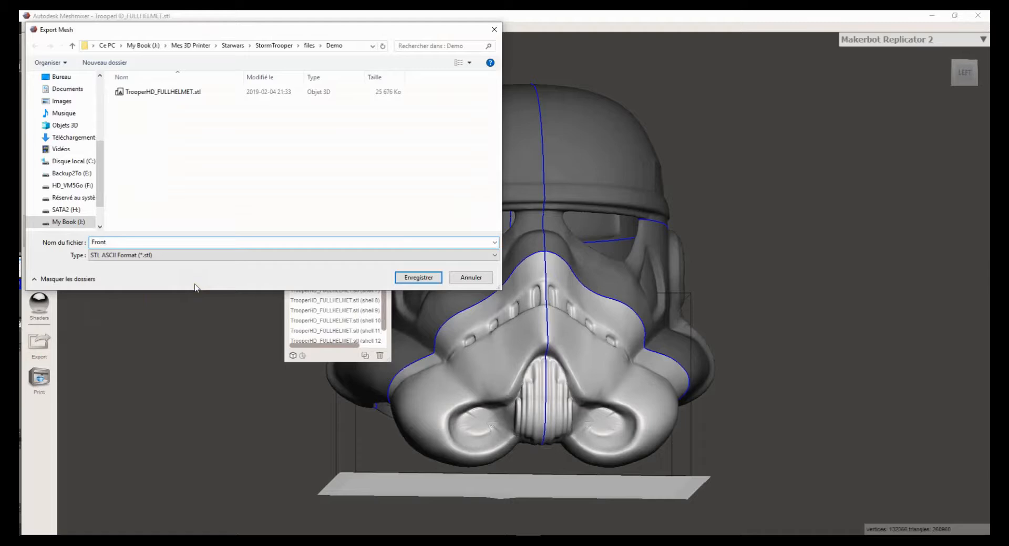
key(Return)
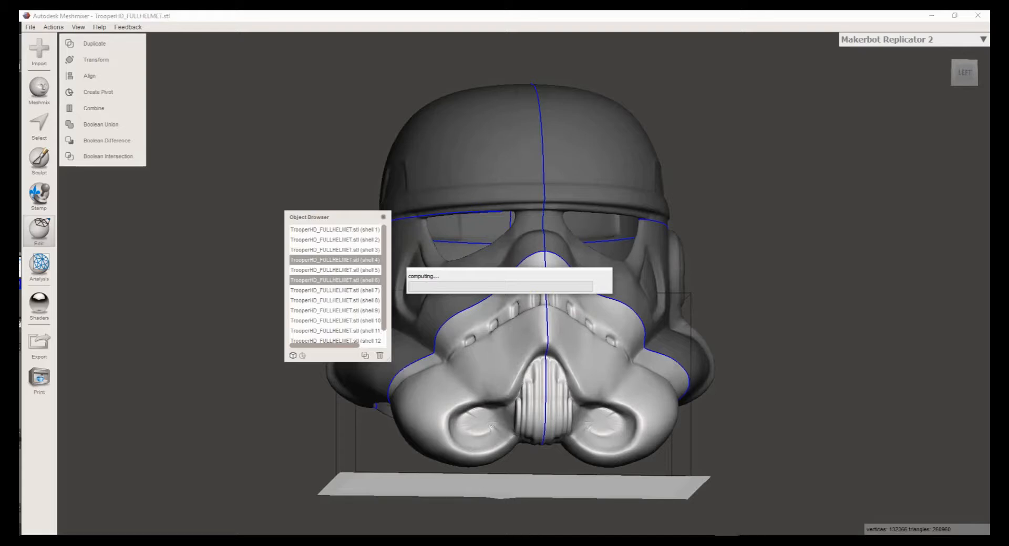
Step: Select both lower back pieces of the helmet and export them together as an ASCII STL named Back
right_drag(646, 254, 496, 279)
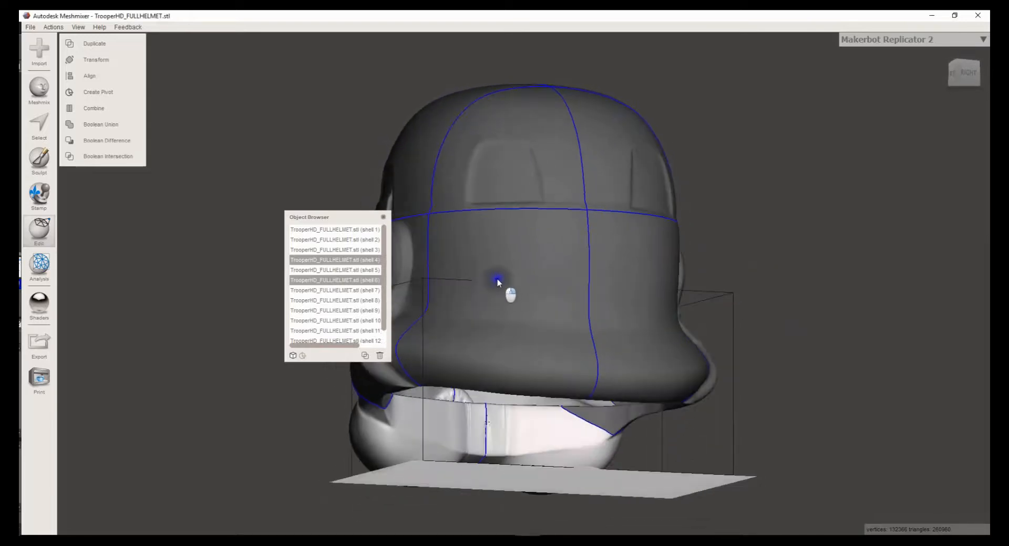
click(525, 257)
shift+click(623, 270)
right_drag(574, 274, 456, 425)
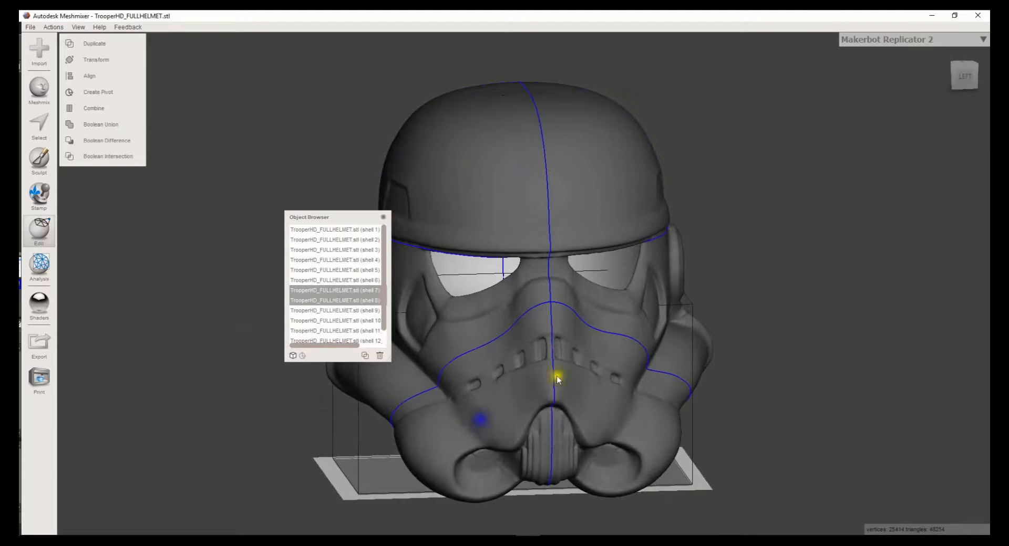
right_drag(897, 352, 595, 332)
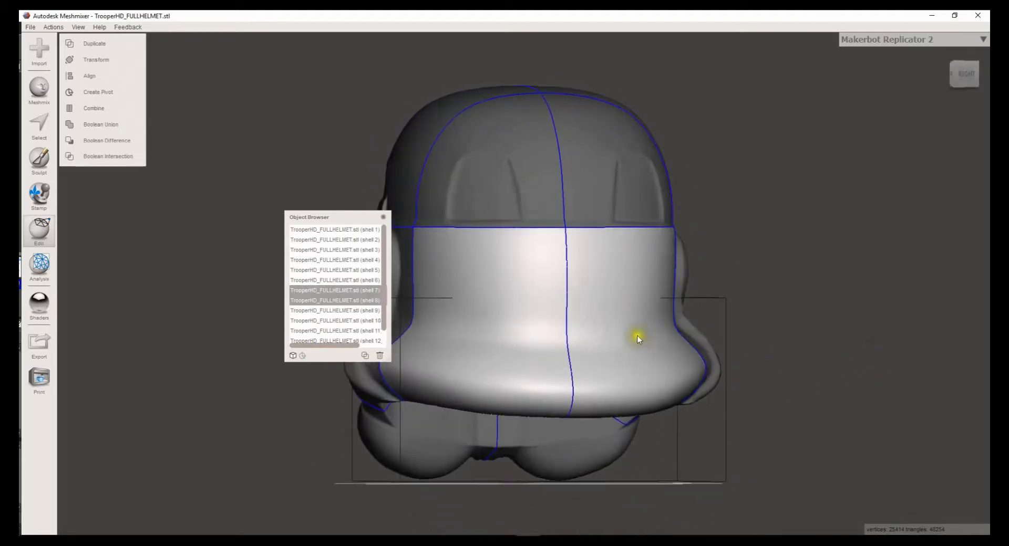
click(39, 344)
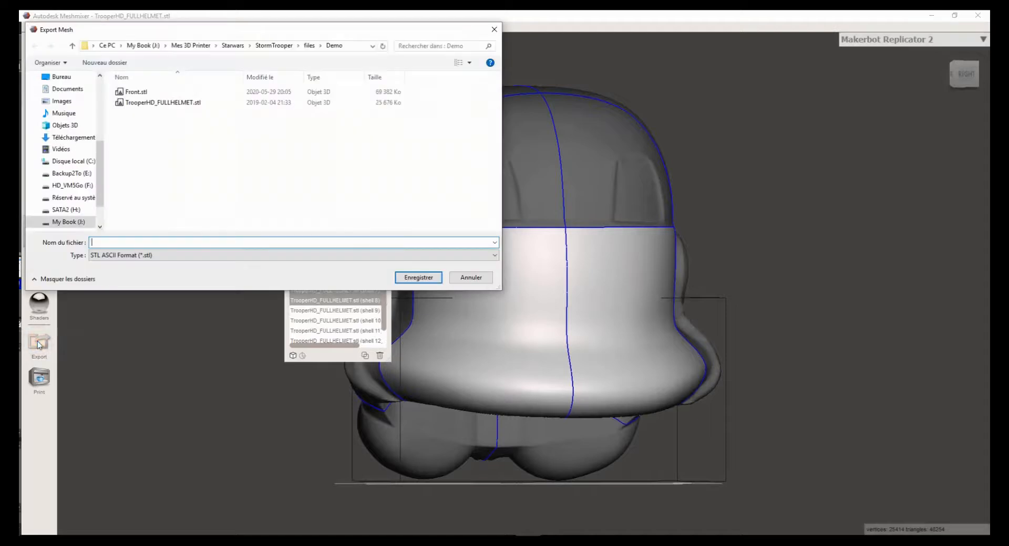
key(Return)
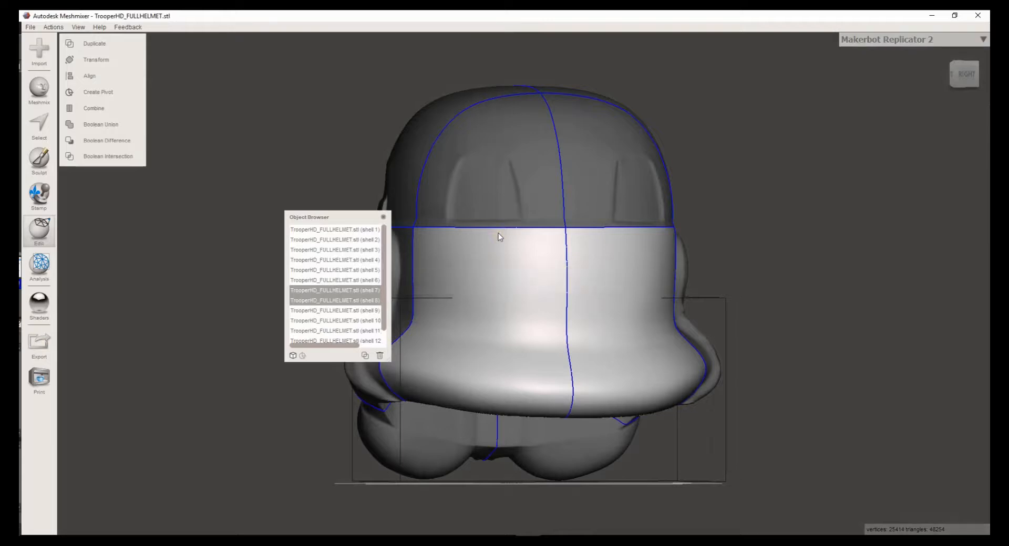
Step: Select only the middle face-and-ear piece on the helmet's right side and export it as an ASCII STL named MiddleR
right_drag(648, 226, 482, 205)
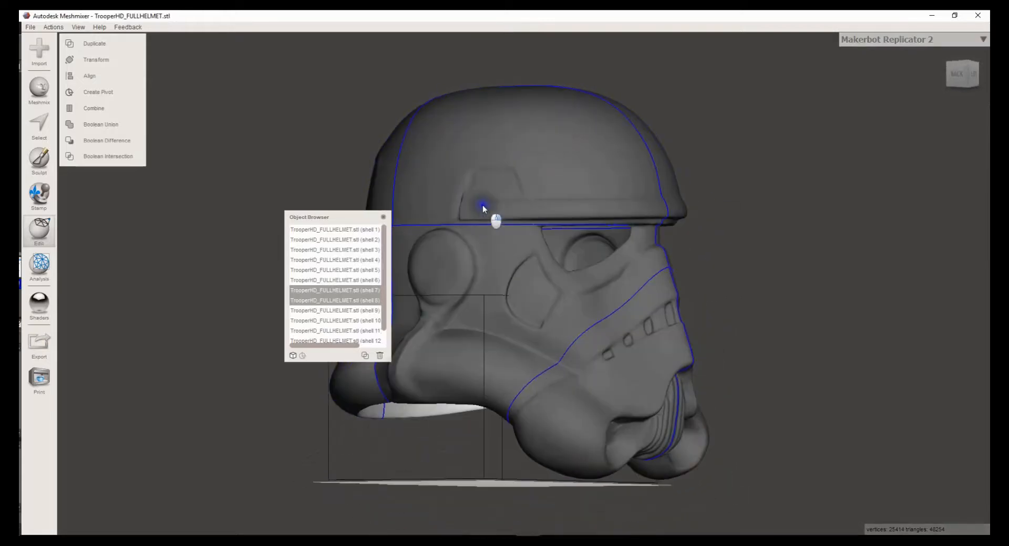
click(557, 286)
right_drag(559, 286, 773, 282)
click(656, 287)
click(508, 281)
click(635, 280)
shift+click(517, 281)
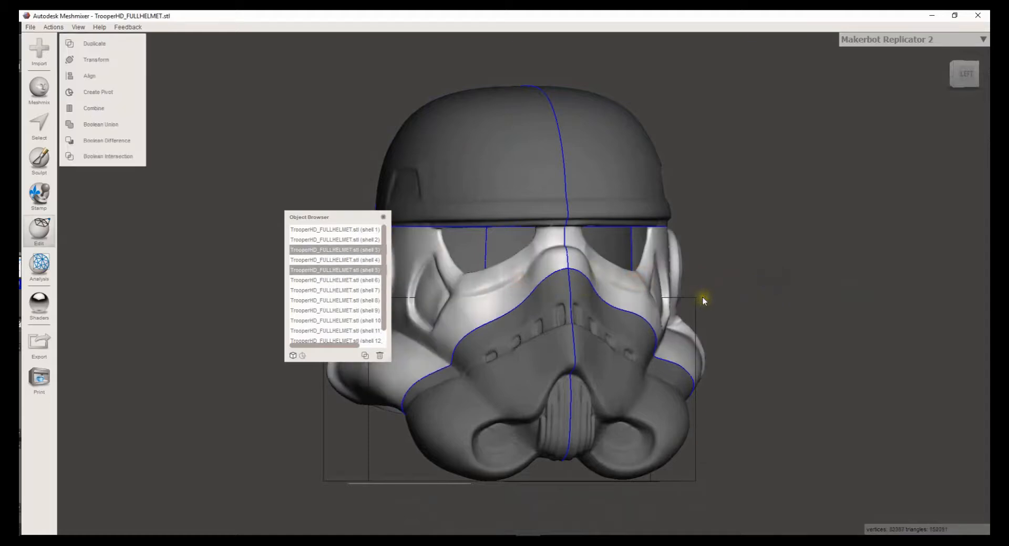
ctrl+click(637, 300)
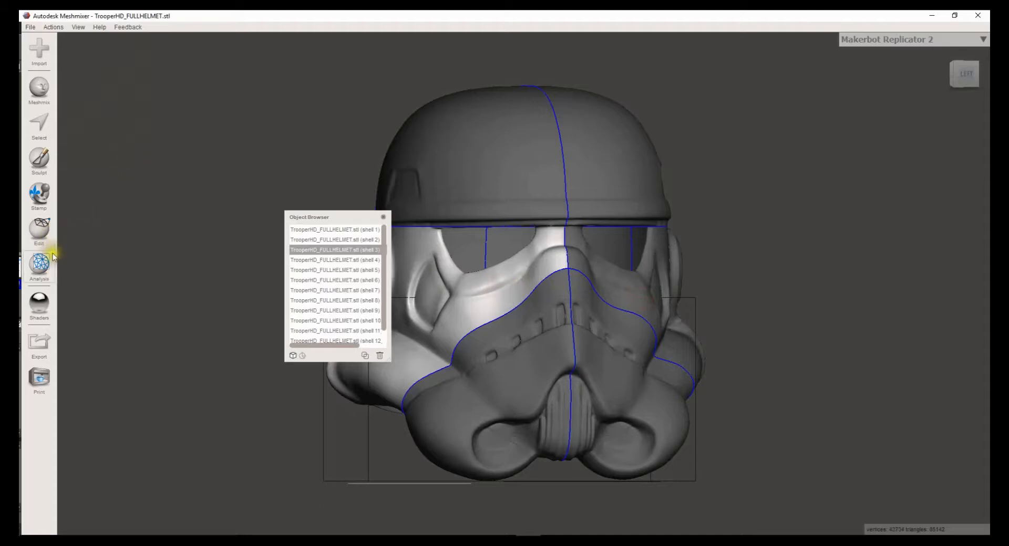
click(39, 343)
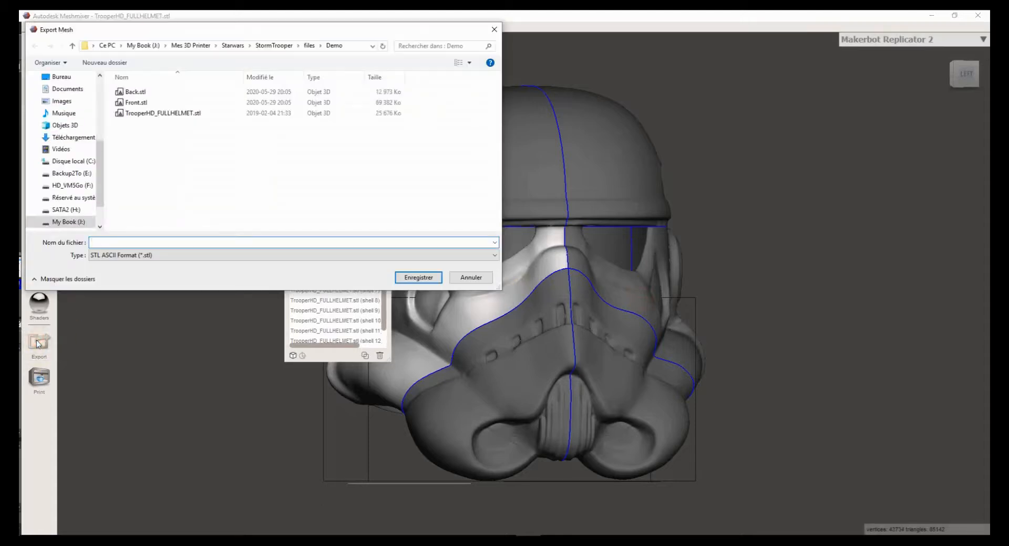
text(Middle)
text(dle)
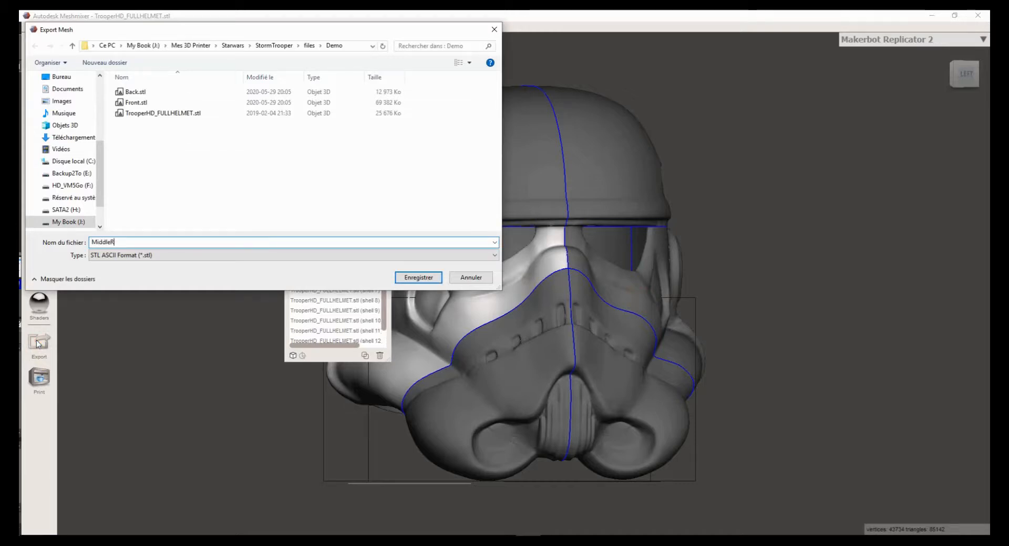
key(Return)
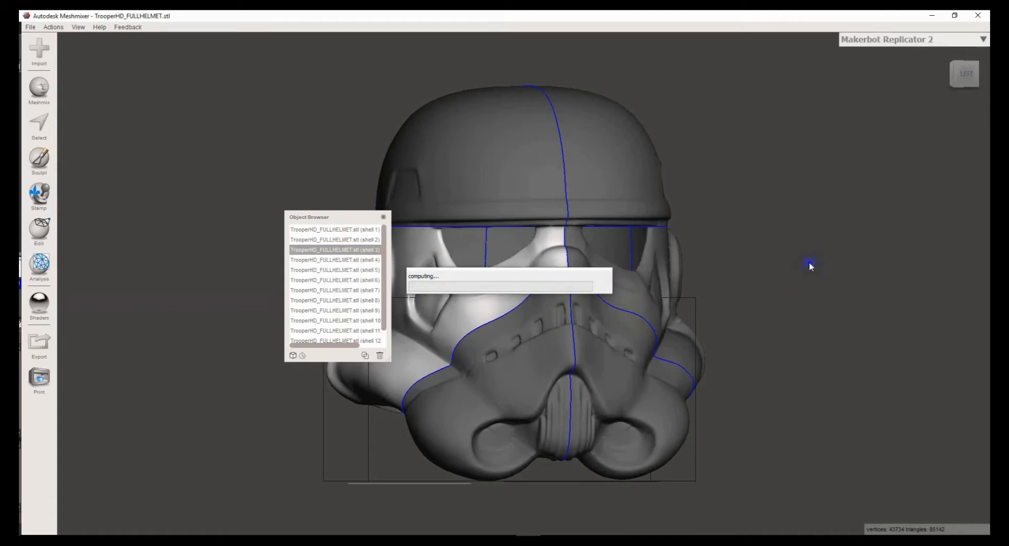
Step: Select the middle face-and-ear piece on the helmet's left side and export it as an ASCII STL named MiddleL
click(641, 292)
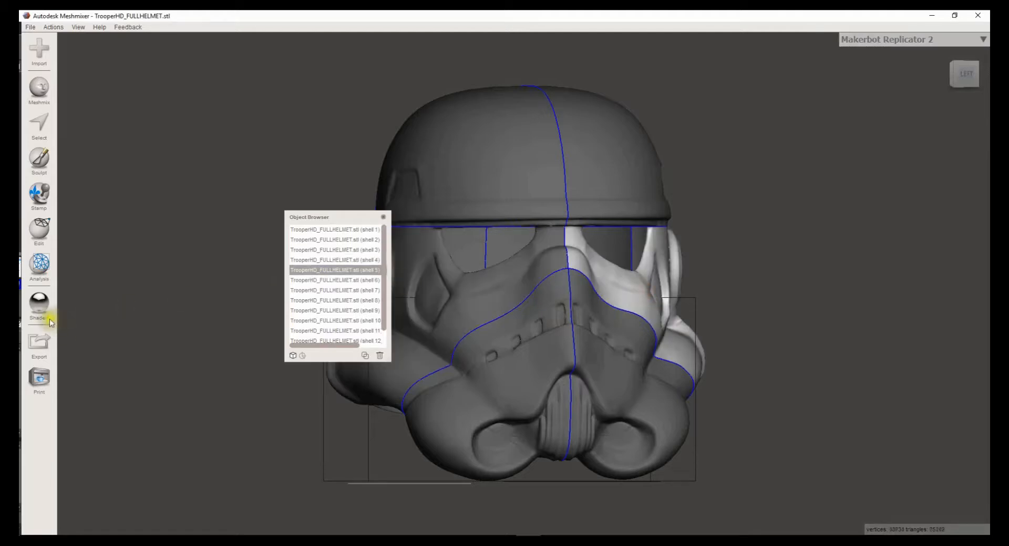
click(36, 343)
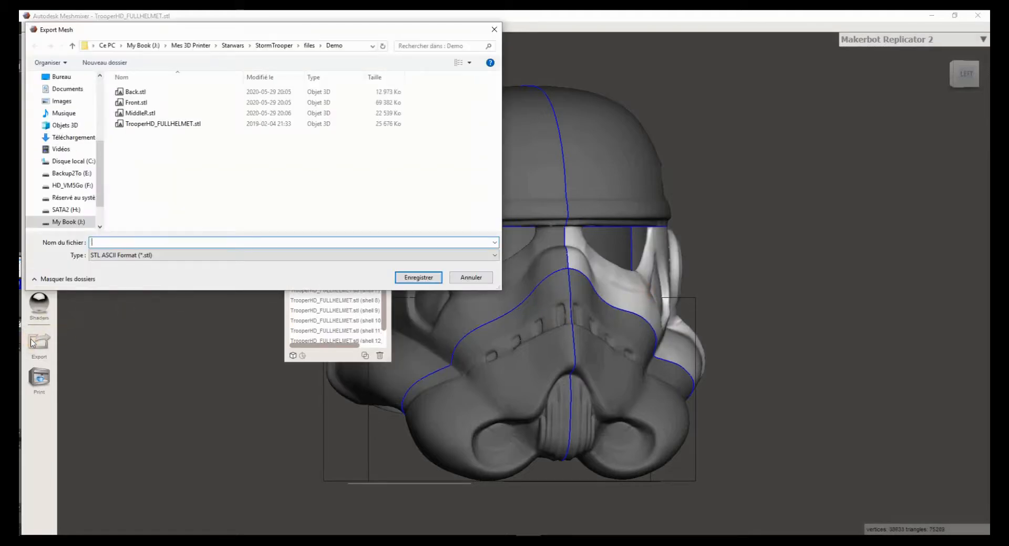
text(MiddleL)
key(Return)
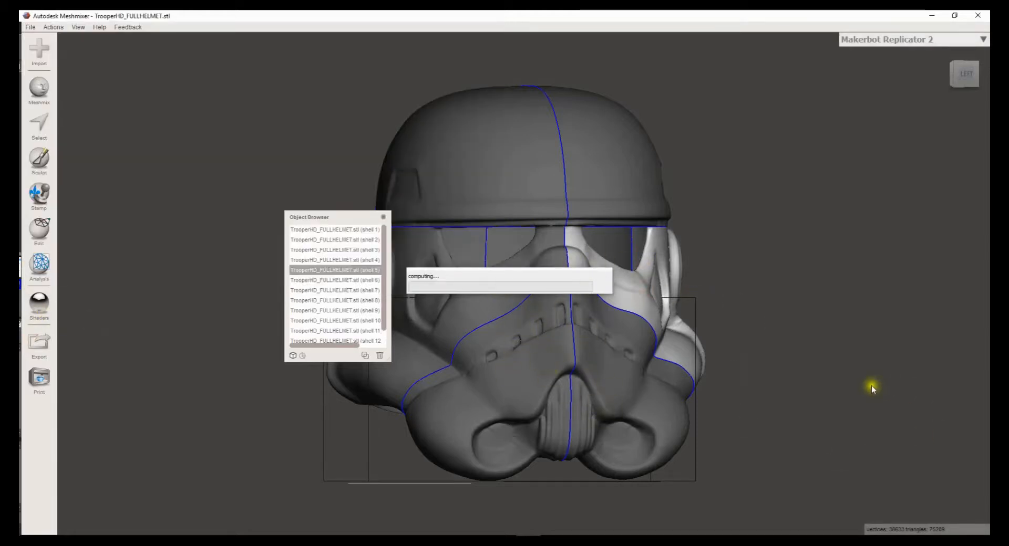
Step: Select all four dome pieces of the helmet's top and export them together as an ASCII STL named TopFull
right_drag(827, 355, 970, 382)
right_drag(856, 390, 880, 394)
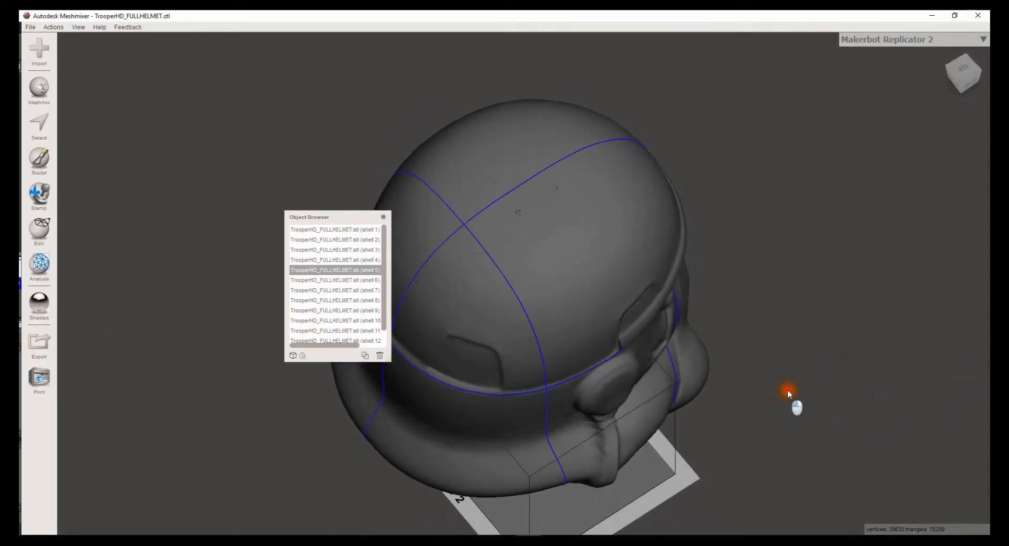
mouse_move(808, 389)
right_down()
mouse_move(824, 385)
mouse_move(812, 396)
right_up()
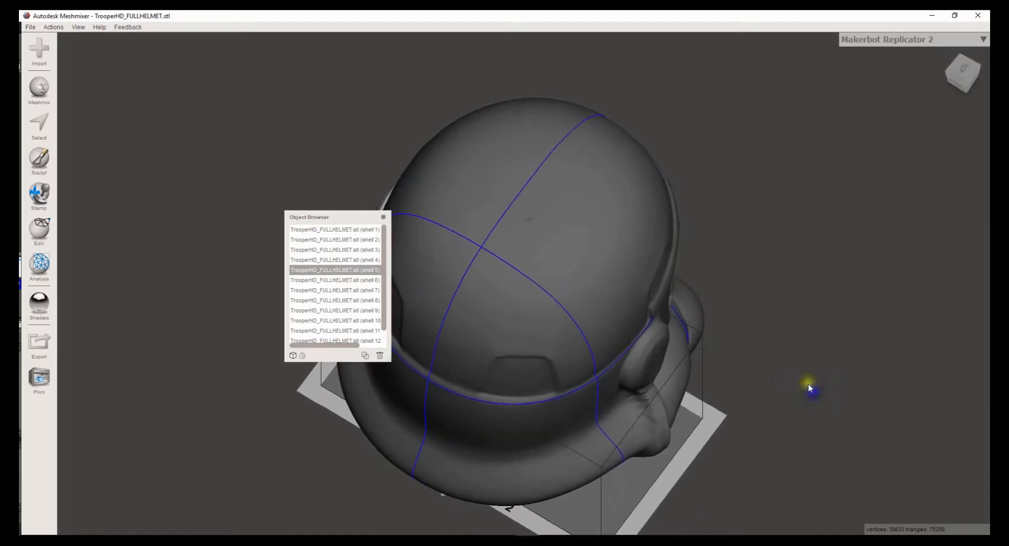
click(462, 193)
shift+click(423, 251)
shift+click(511, 286)
shift+click(546, 257)
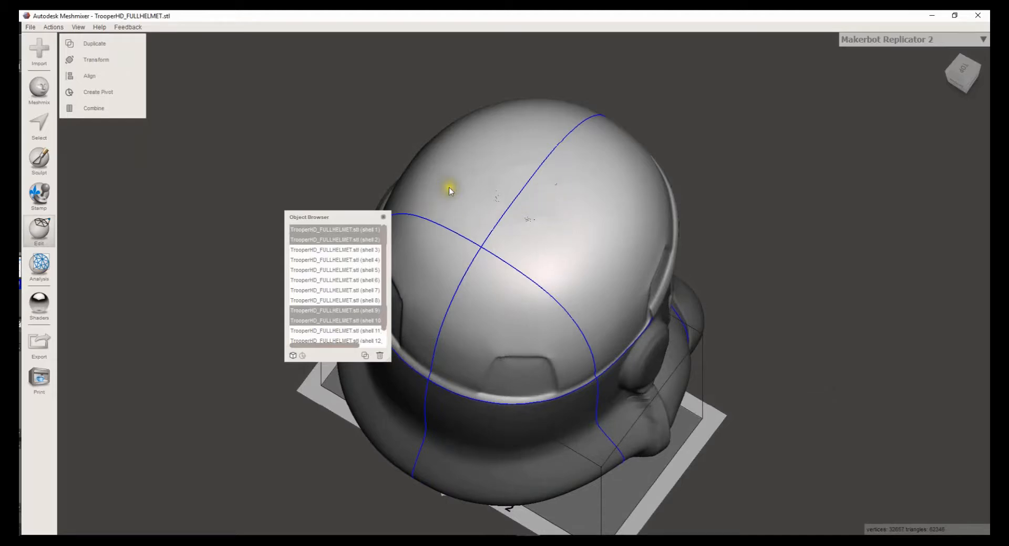
click(40, 347)
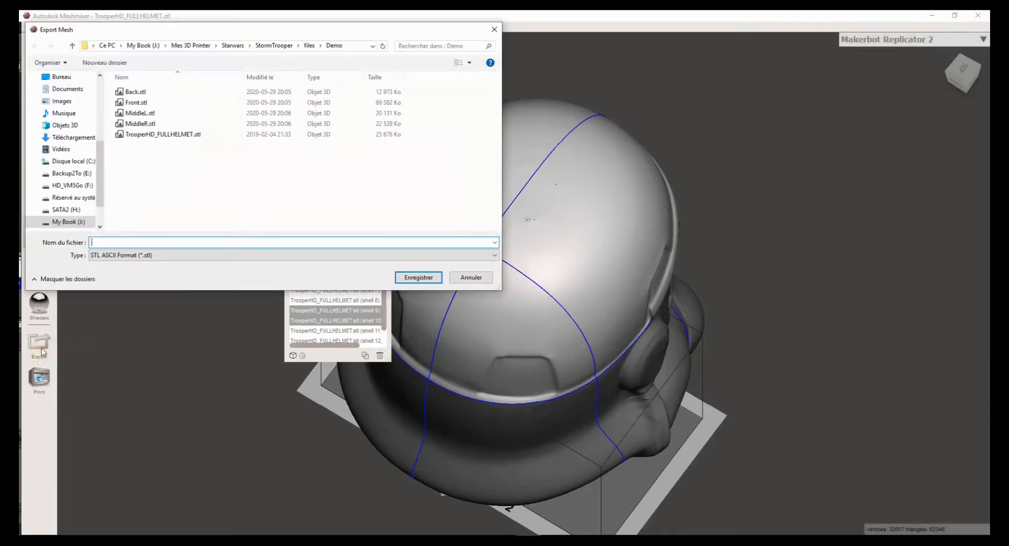
text(TopFull)
key(Return)
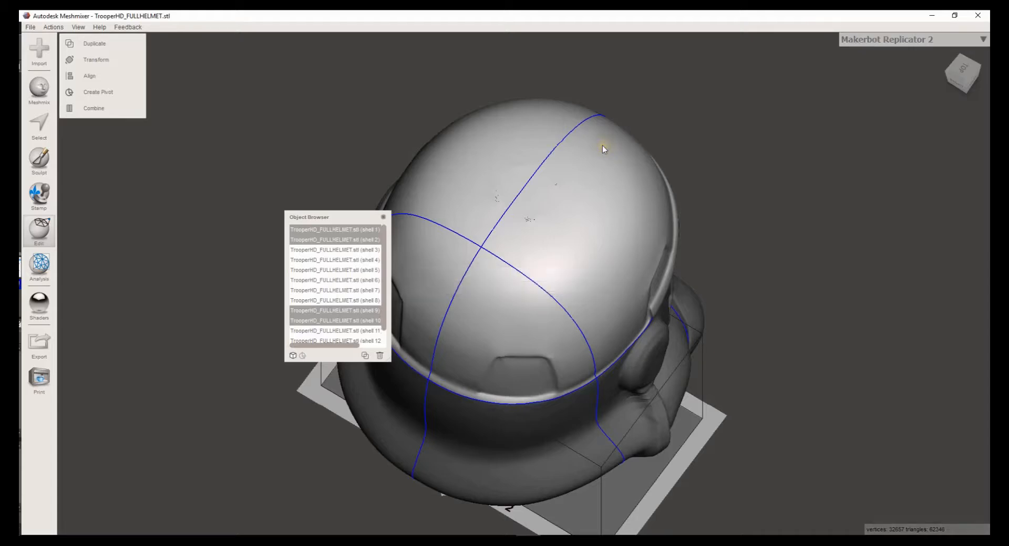
Step: Examine the two front dome halves together and one at a time, checking the seam between them from above and from the front
click(532, 135)
shift+click(598, 189)
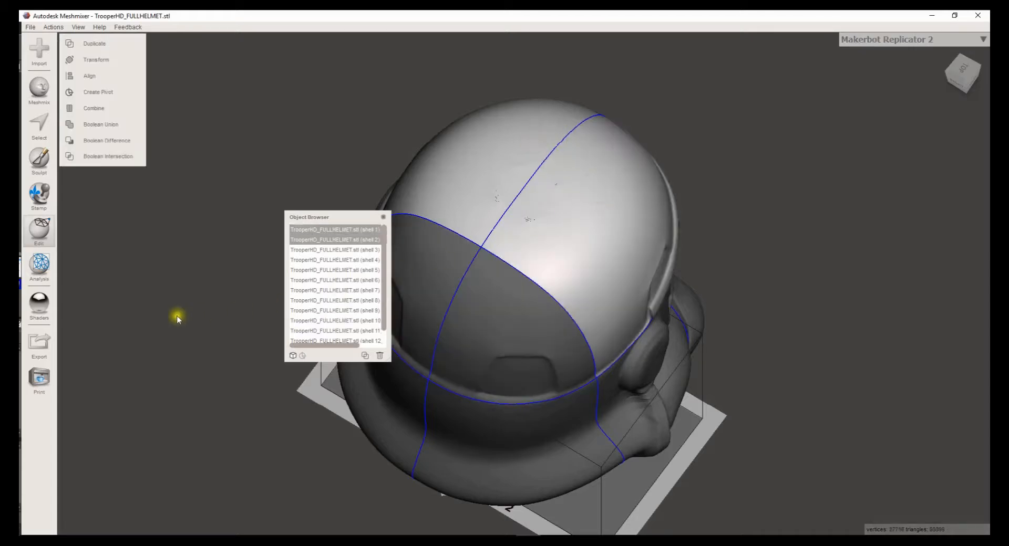
right_drag(626, 259, 624, 196)
mouse_move(822, 263)
right_down()
mouse_move(813, 247)
mouse_move(833, 243)
mouse_move(818, 245)
right_up()
click(499, 224)
click(579, 218)
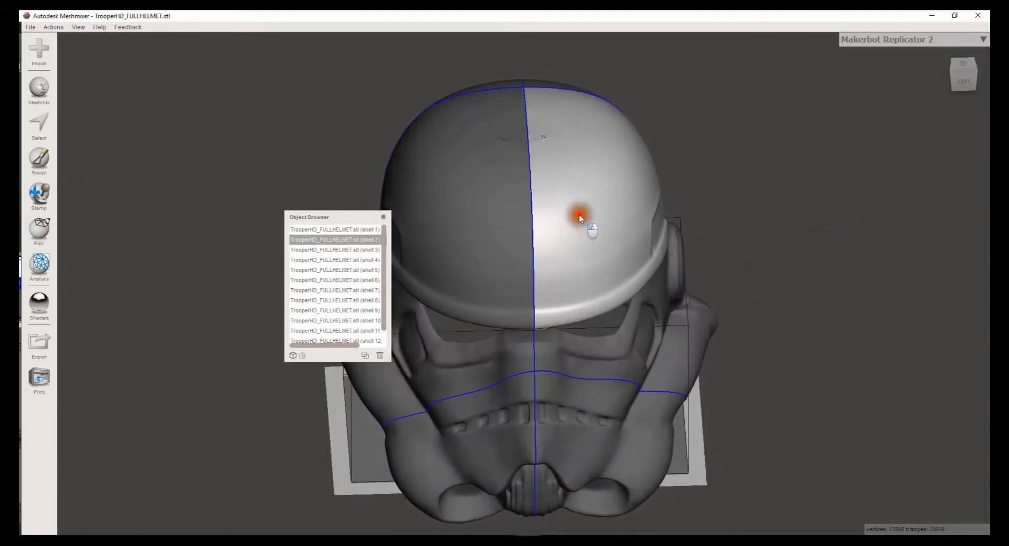
click(516, 210)
click(569, 212)
click(507, 208)
click(599, 214)
click(506, 208)
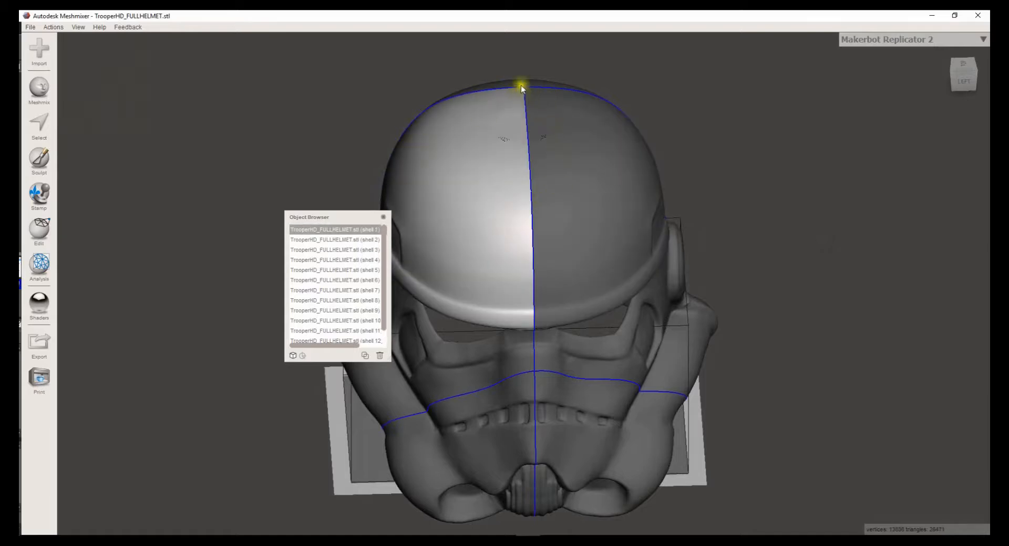
right_drag(563, 279, 561, 228)
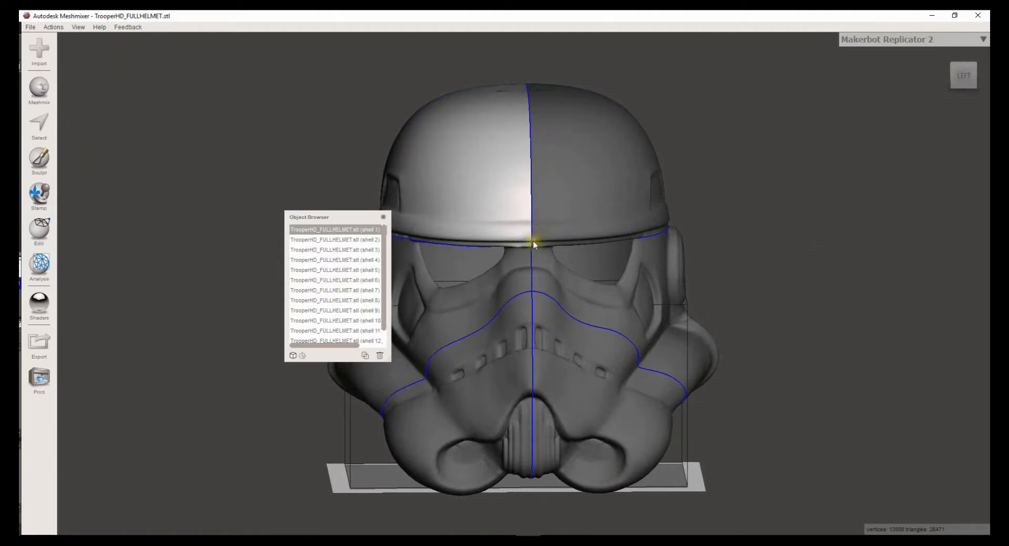
click(549, 208)
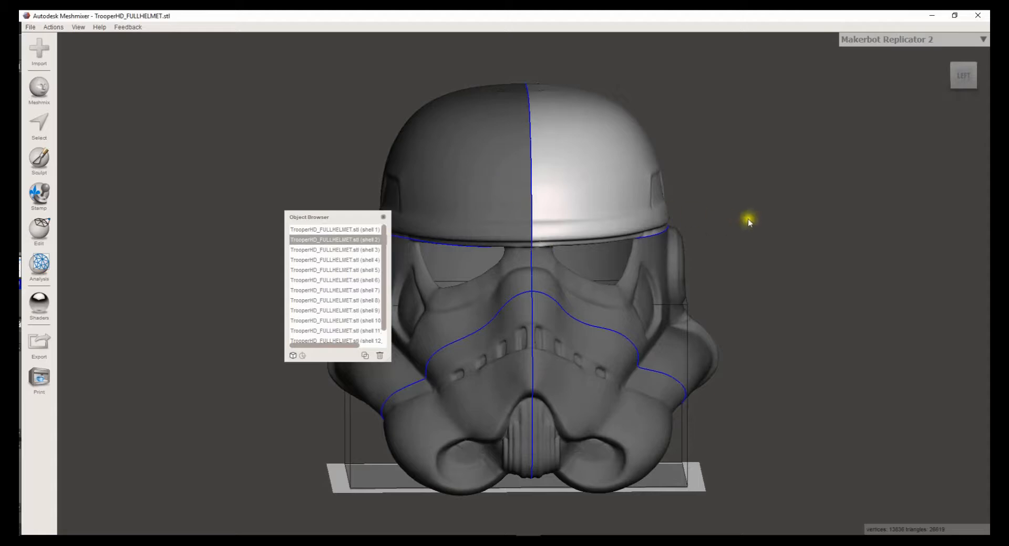
Step: Select both front halves of the dome and export them together as an ASCII STL named TopFront
right_drag(753, 257, 765, 307)
click(493, 203)
shift+click(565, 197)
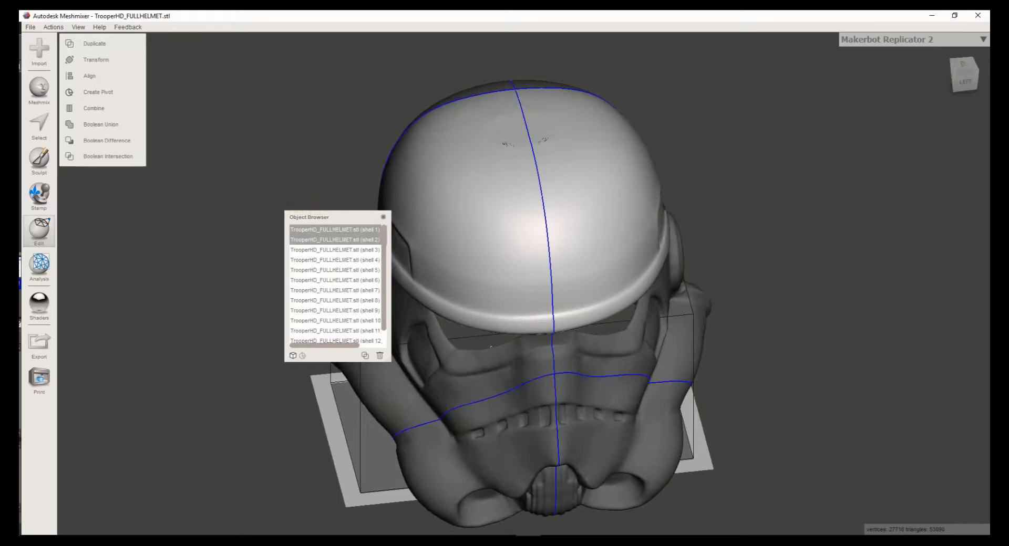
click(38, 348)
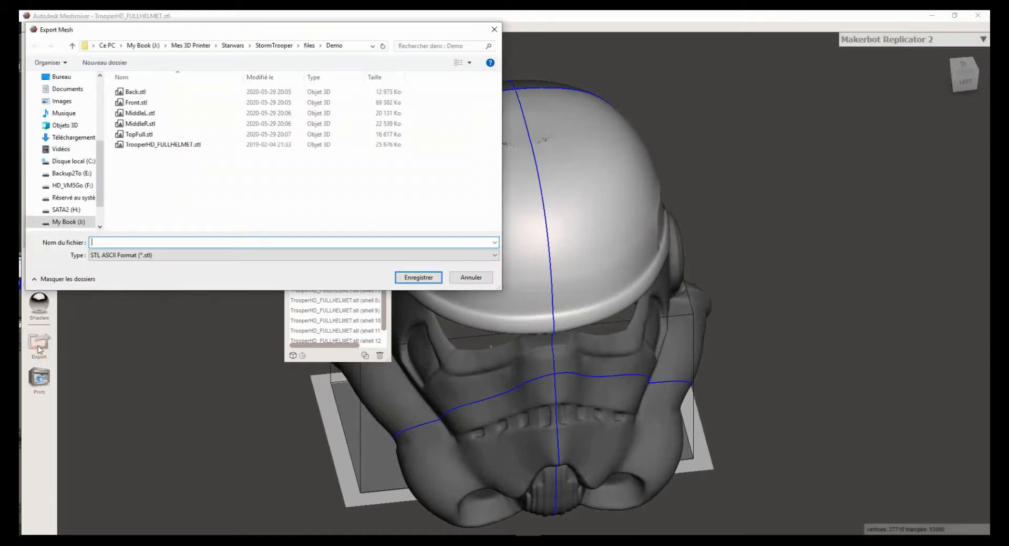
text(TopFront)
key(Return)
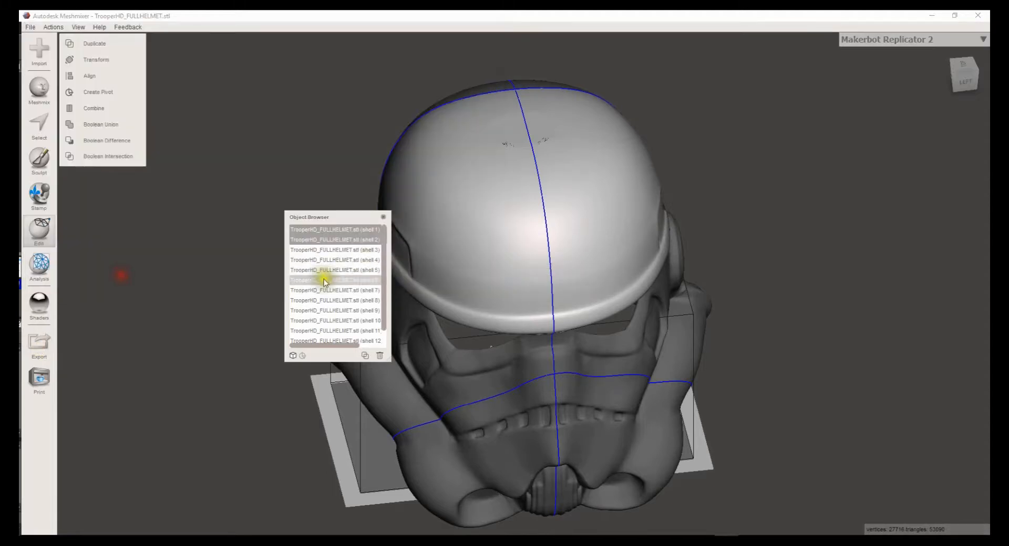
Step: Select both back halves of the dome and export them together as an ASCII STL named TopBack
right_drag(227, 293, 499, 340)
click(500, 337)
shift+click(600, 311)
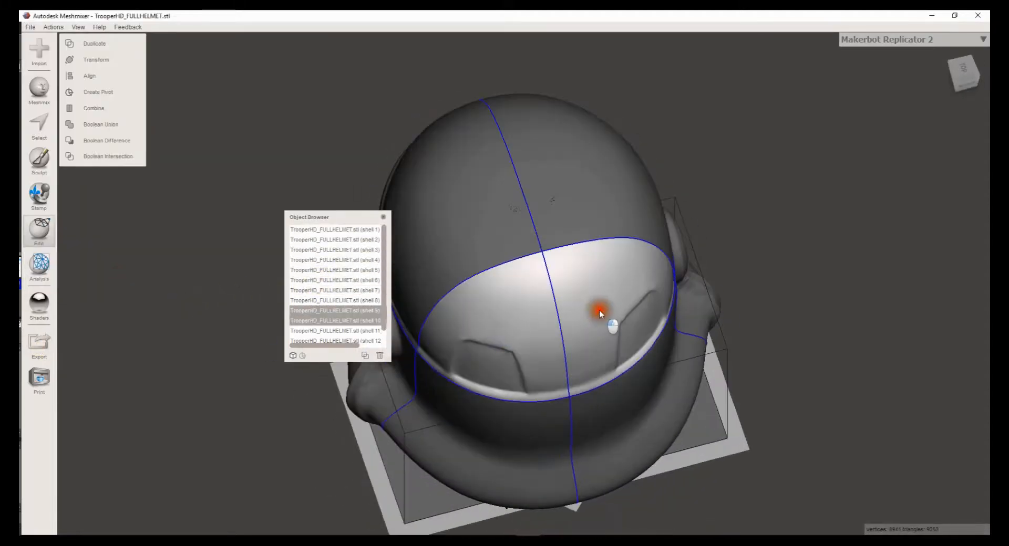
click(45, 347)
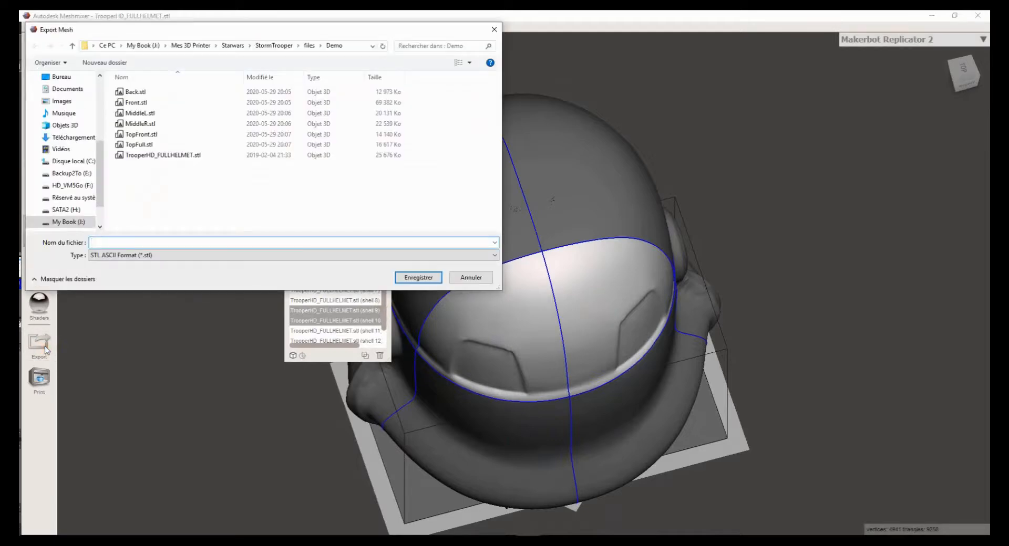
text(TopBack)
key(Return)
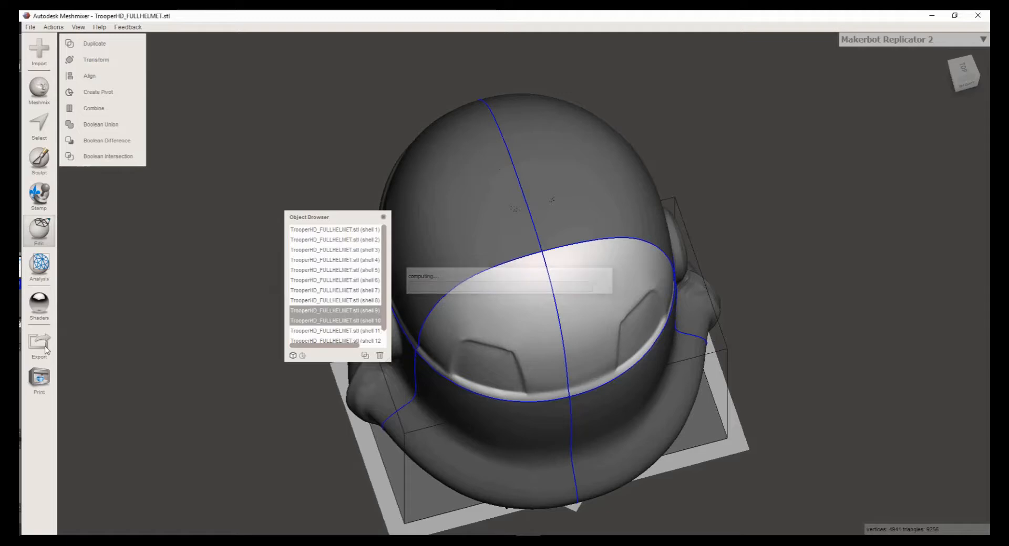
right_drag(908, 193, 563, 154)
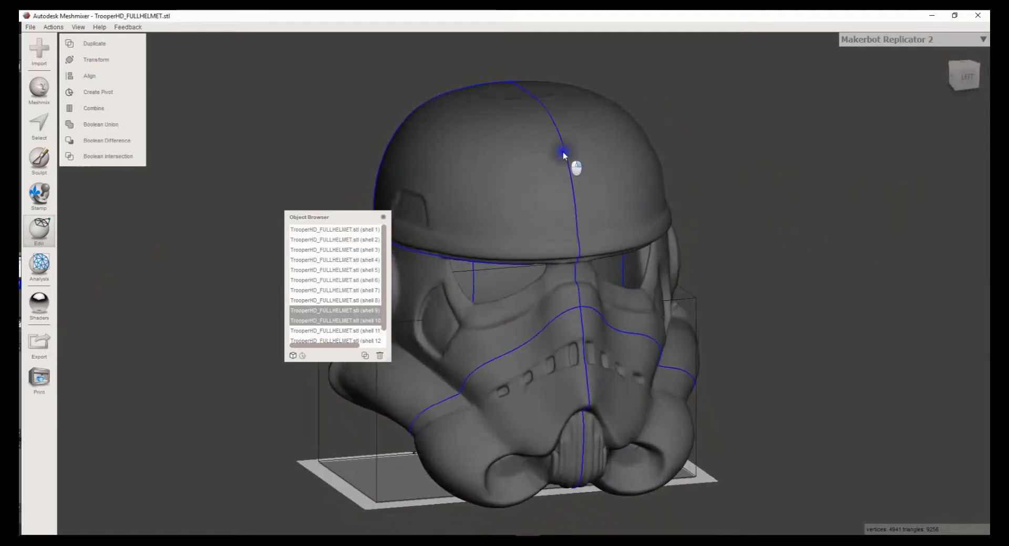
click(323, 270)
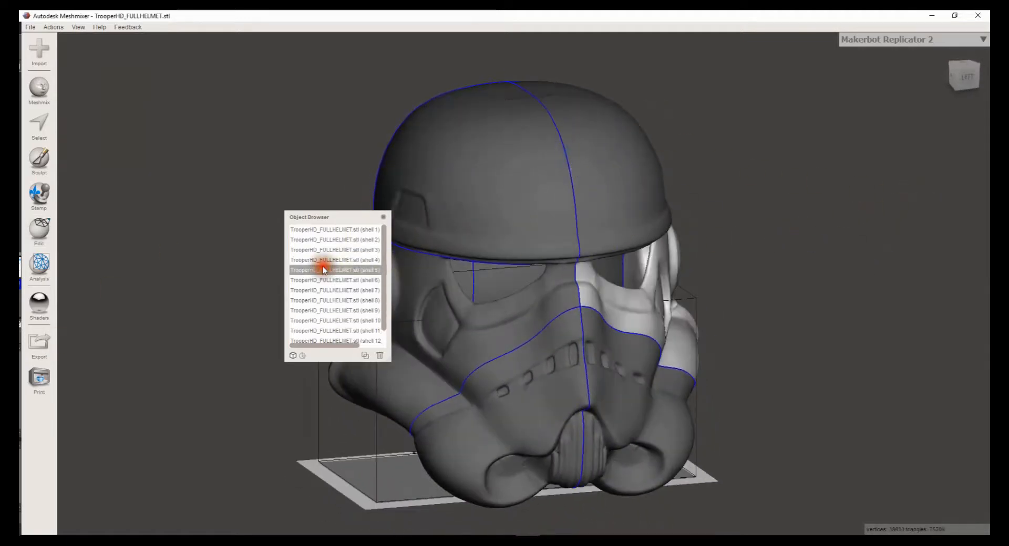
double_click(327, 269)
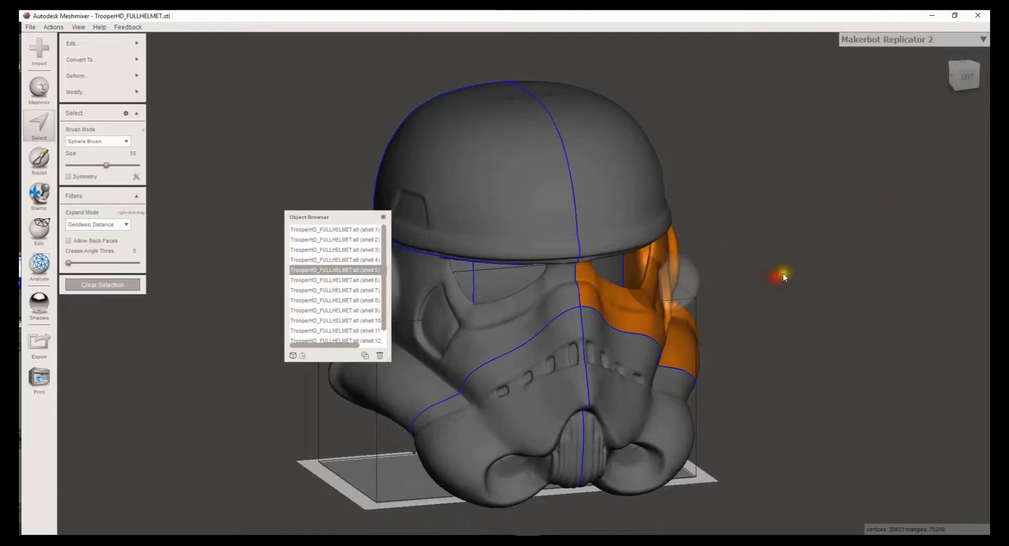
click(169, 308)
drag(336, 311, 362, 320)
click(753, 255)
right_drag(725, 221, 701, 196)
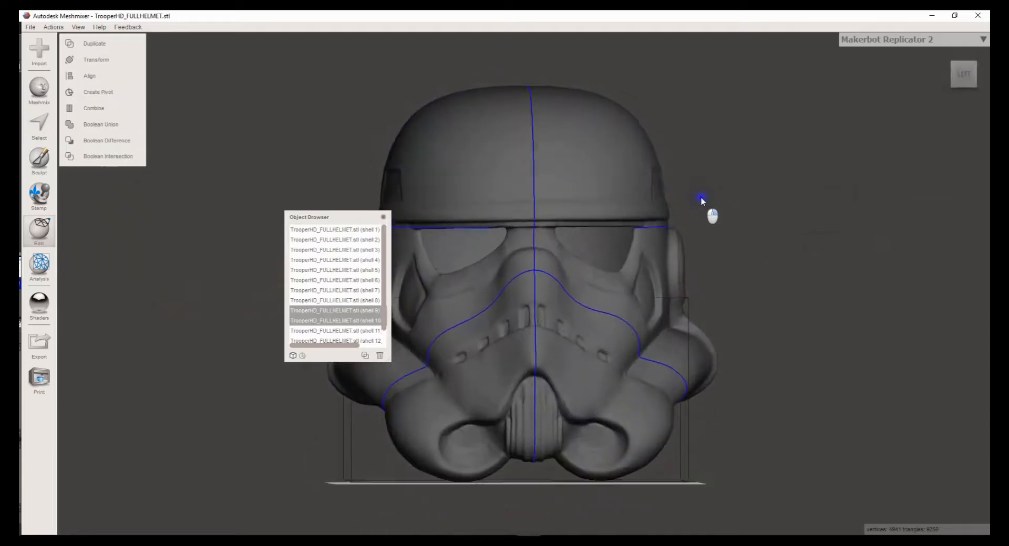
Step: Close the Object Browser and select the middle piece on the helmet's left side together with the adjacent lower back piece
click(383, 217)
right_drag(806, 270, 558, 266)
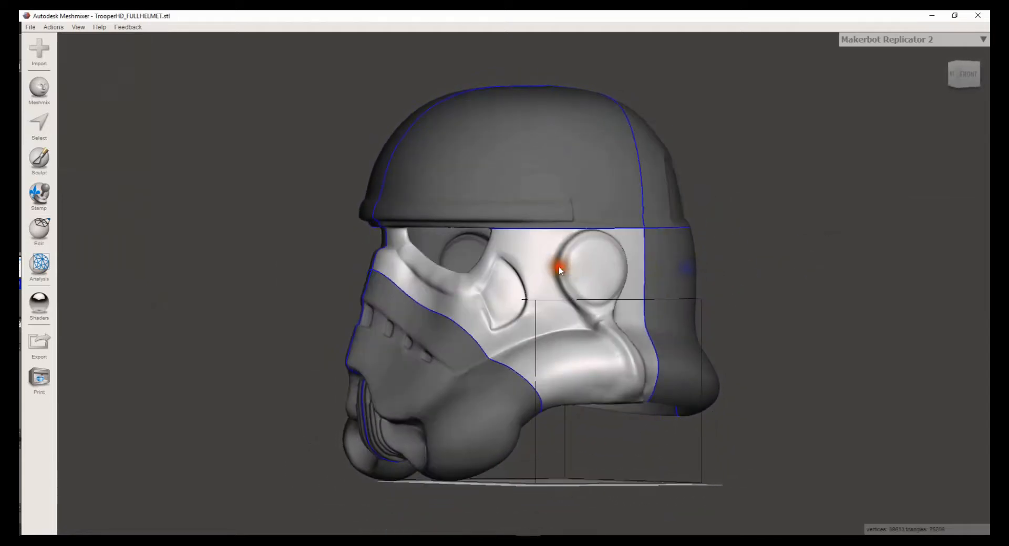
shift+click(665, 285)
right_drag(778, 303, 812, 303)
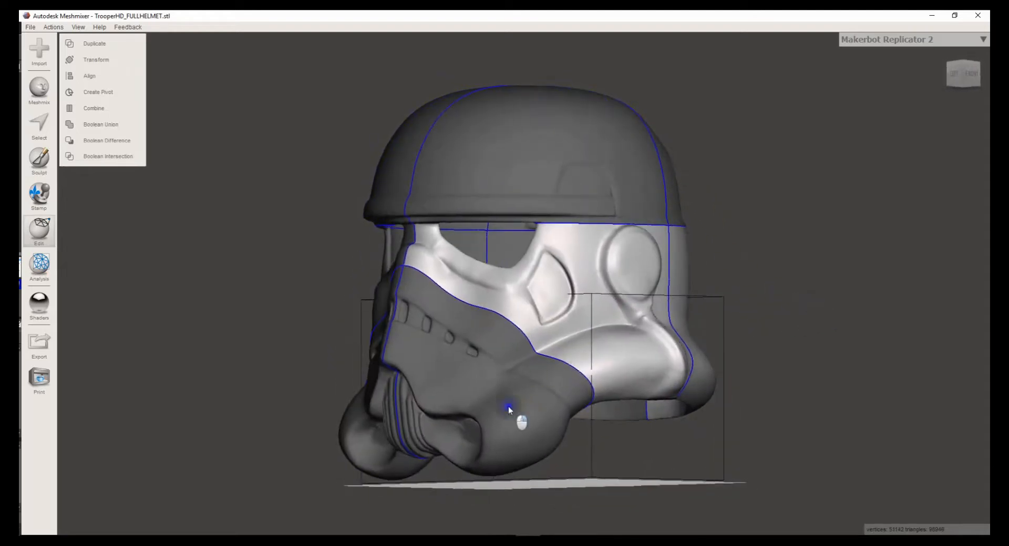
Step: Select both halves of the lower front mouth piece together
right_drag(508, 407, 617, 402)
click(596, 400)
shift+click(505, 376)
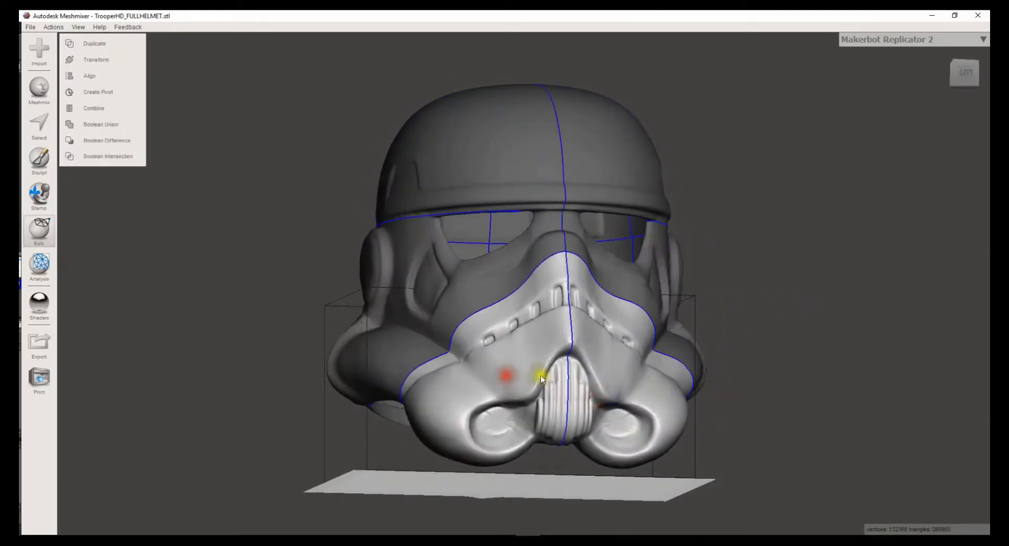
Step: Select the middle face-and-ear piece and the lower mouth half on the helmet's right side together
click(449, 293)
shift+click(502, 343)
right_drag(457, 350, 562, 349)
right_drag(633, 356, 484, 347)
mouse_move(785, 326)
right_down()
mouse_move(645, 336)
mouse_move(792, 329)
right_up()
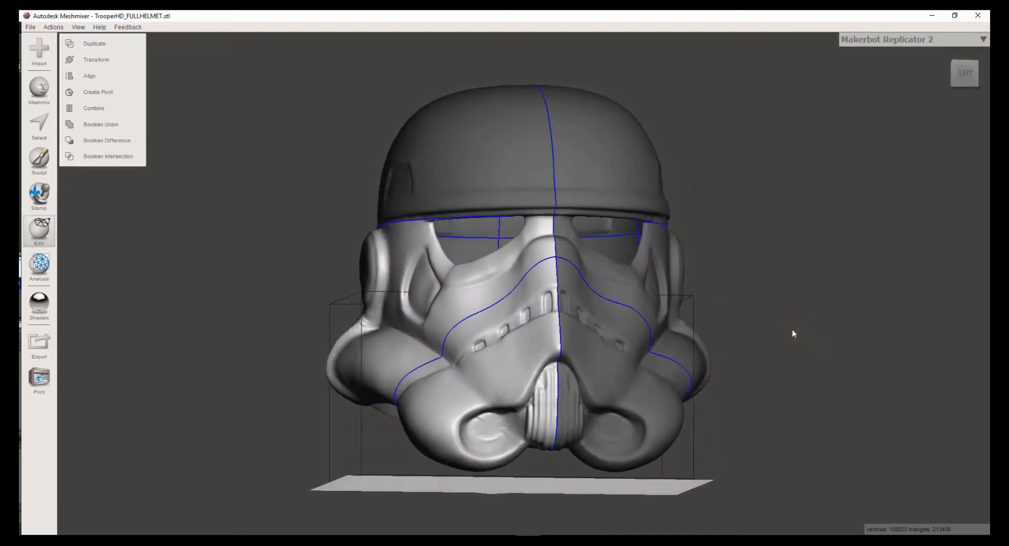